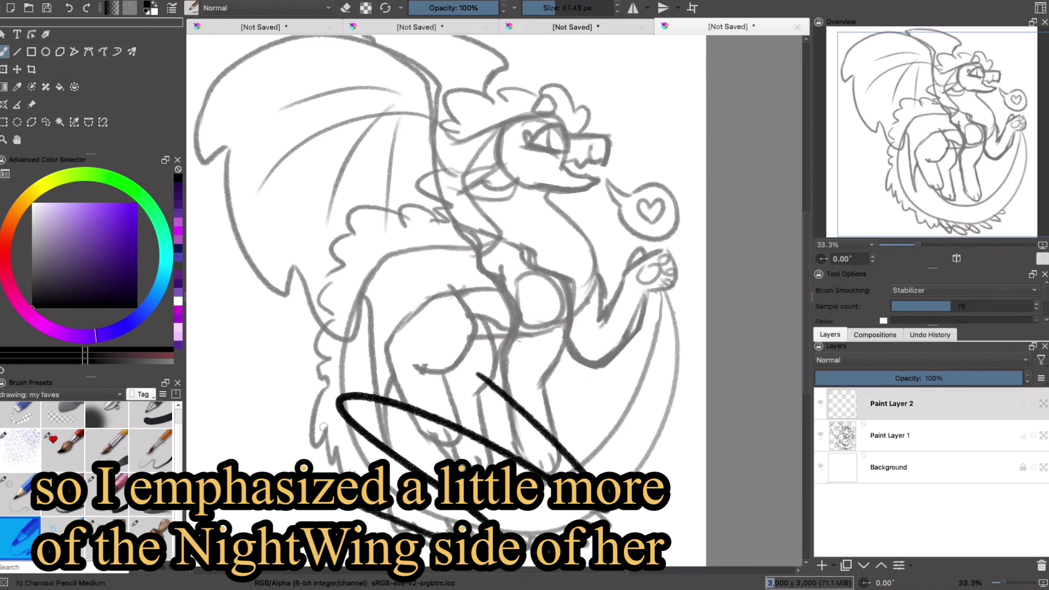
Step: Reduce the charcoal pencil size to 21.05 px for inking the dragon's head on Paint Layer 2
{"action": "key", "text": "bracketleft"}
{"action": "key", "text": "bracketleft"}
{"action": "key", "text": "bracketleft"}
{"action": "key", "text": "bracketleft"}
{"action": "scroll", "coordinate": [437, 273], "scroll_direction": "up", "scroll_amount": 2}
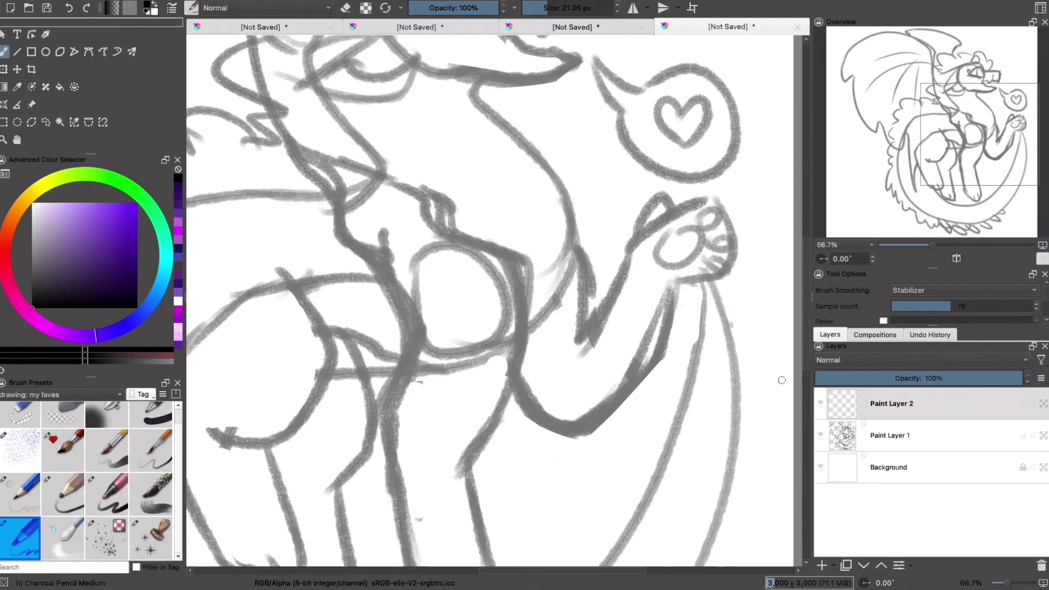
{"action": "left_click_drag", "start_coordinate": [437, 164], "coordinate": [438, 328]}
{"action": "mouse_move", "coordinate": [432, 207]}
{"action": "left_mouse_down"}
{"action": "mouse_move", "coordinate": [506, 241]}
{"action": "mouse_move", "coordinate": [432, 203]}
{"action": "left_mouse_up"}
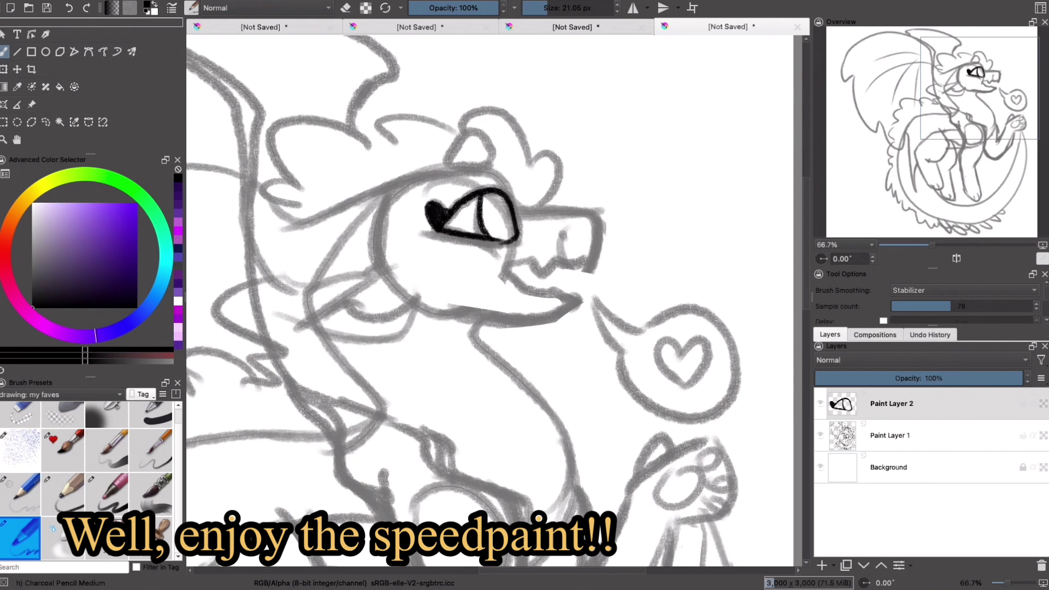
{"action": "left_click_drag", "start_coordinate": [492, 188], "coordinate": [516, 241]}
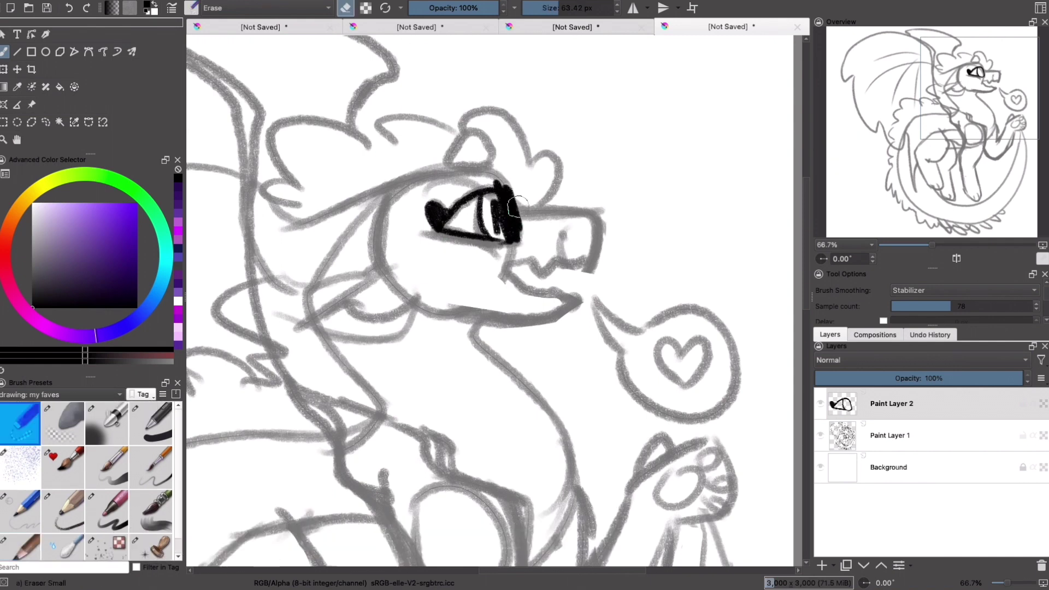
{"action": "key", "text": "ctrl+z"}
{"action": "key", "text": "ctrl+z"}
{"action": "key", "text": "ctrl+z"}
Step: Ink a round eye with a curved pupil line and a solid dark lash over the head sketch
{"action": "left_click_drag", "start_coordinate": [475, 189], "coordinate": [470, 257]}
{"action": "left_click_drag", "start_coordinate": [424, 197], "coordinate": [432, 221]}
{"action": "left_click_drag", "start_coordinate": [473, 188], "coordinate": [481, 257]}
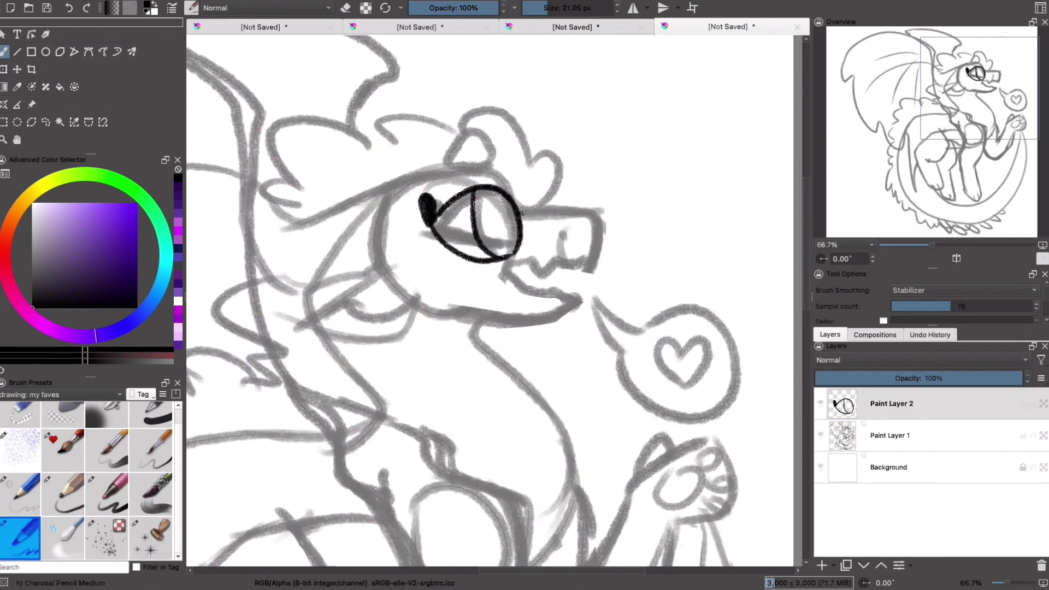
Step: Ink the boxy snout, lower jaw line, curled mouth and nostril dot over the sketch
{"action": "left_click_drag", "start_coordinate": [521, 213], "coordinate": [578, 298]}
{"action": "left_click_drag", "start_coordinate": [575, 304], "coordinate": [422, 304]}
{"action": "left_click_drag", "start_coordinate": [541, 269], "coordinate": [573, 271]}
{"action": "left_click", "coordinate": [563, 236]}
Step: Ink the forehead with its round bump, the pointed ear, the cheek line and the small frill below it
{"action": "left_click_drag", "start_coordinate": [453, 159], "coordinate": [523, 211]}
{"action": "mouse_move", "coordinate": [453, 160]}
{"action": "left_mouse_down"}
{"action": "mouse_move", "coordinate": [392, 183]}
{"action": "mouse_move", "coordinate": [289, 297]}
{"action": "left_mouse_up"}
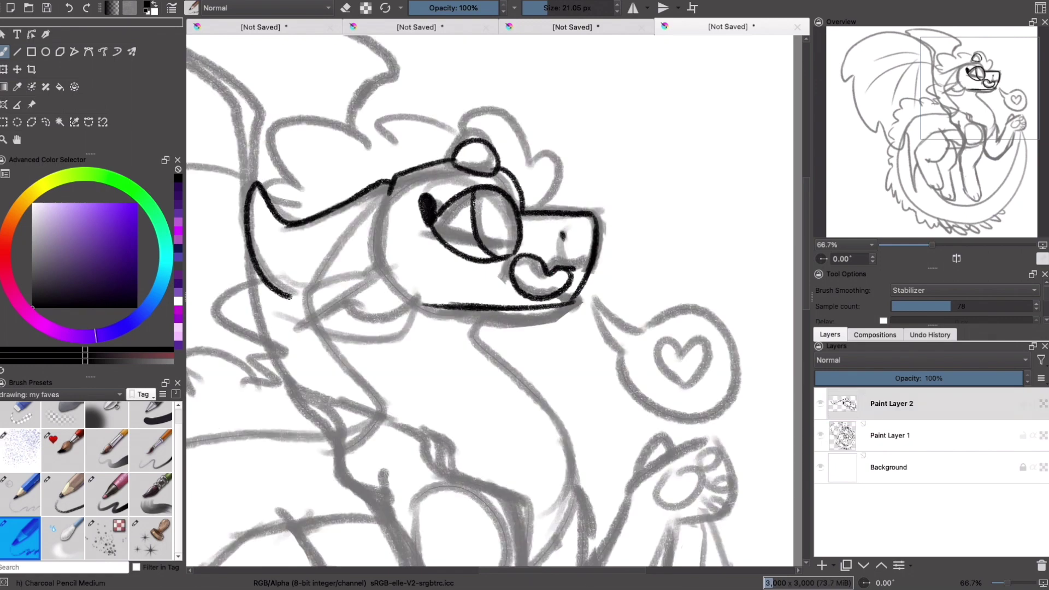
{"action": "left_click_drag", "start_coordinate": [389, 263], "coordinate": [422, 297]}
{"action": "left_click_drag", "start_coordinate": [339, 300], "coordinate": [416, 300]}
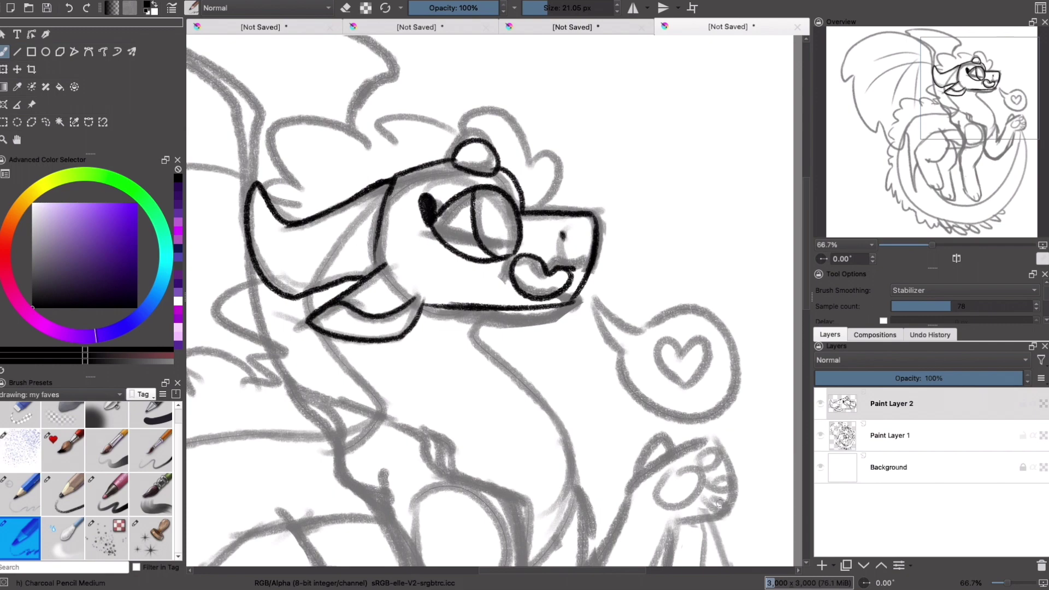
Step: Ink the curly hair across the top of the head and reshape the eye's lower line
{"action": "left_click_drag", "start_coordinate": [555, 152], "coordinate": [525, 210]}
{"action": "left_click_drag", "start_coordinate": [464, 127], "coordinate": [533, 164]}
{"action": "left_click_drag", "start_coordinate": [383, 118], "coordinate": [401, 143]}
{"action": "mouse_move", "coordinate": [366, 146]}
{"action": "left_mouse_down"}
{"action": "mouse_move", "coordinate": [291, 119]}
{"action": "mouse_move", "coordinate": [314, 192]}
{"action": "left_mouse_up"}
{"action": "left_click_drag", "start_coordinate": [270, 204], "coordinate": [299, 208]}
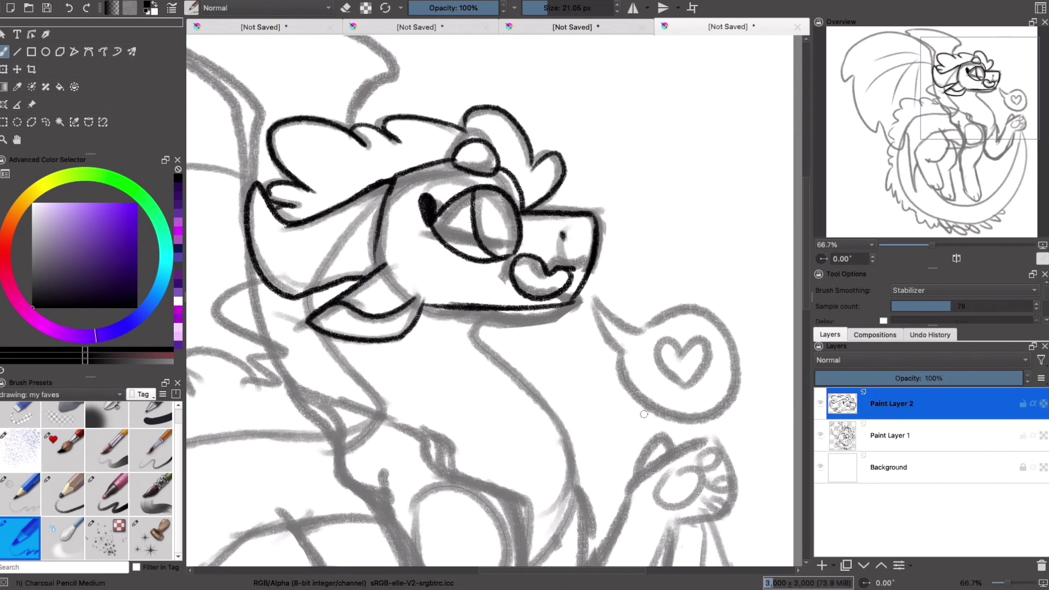
{"action": "key", "text": "e"}
{"action": "key", "text": "slash"}
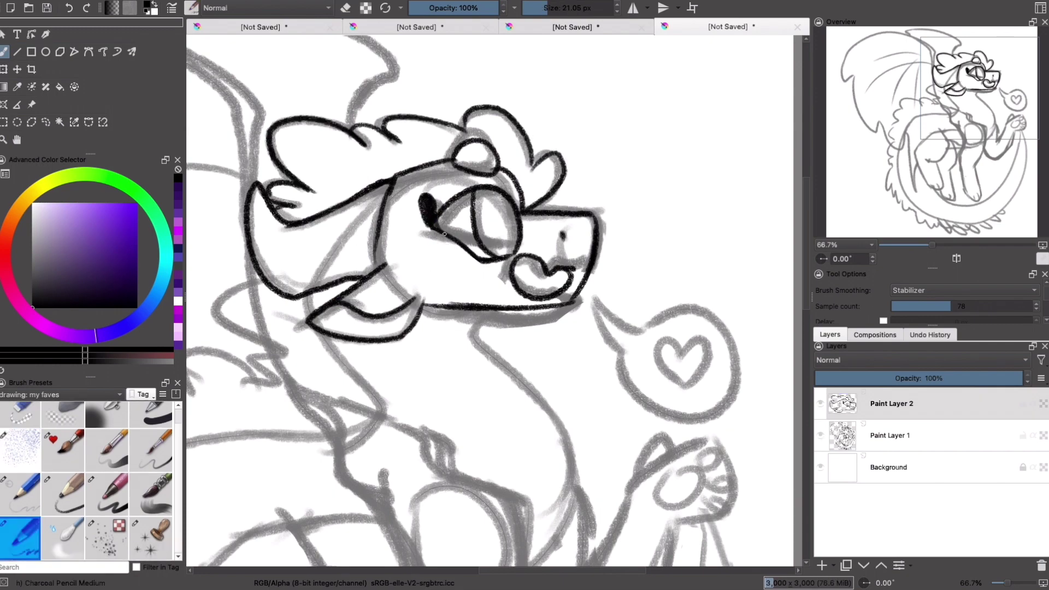
Step: Ink the round speech bubble with its pointed tail and the heart inside it
{"action": "left_click_drag", "start_coordinate": [642, 326], "coordinate": [615, 350]}
{"action": "mouse_move", "coordinate": [684, 350]}
{"action": "left_mouse_down"}
{"action": "mouse_move", "coordinate": [683, 383]}
{"action": "mouse_move", "coordinate": [754, 350]}
{"action": "left_mouse_up"}
{"action": "left_click", "coordinate": [890, 403], "text": "alt"}
{"action": "left_click", "coordinate": [891, 404], "text": "alt"}
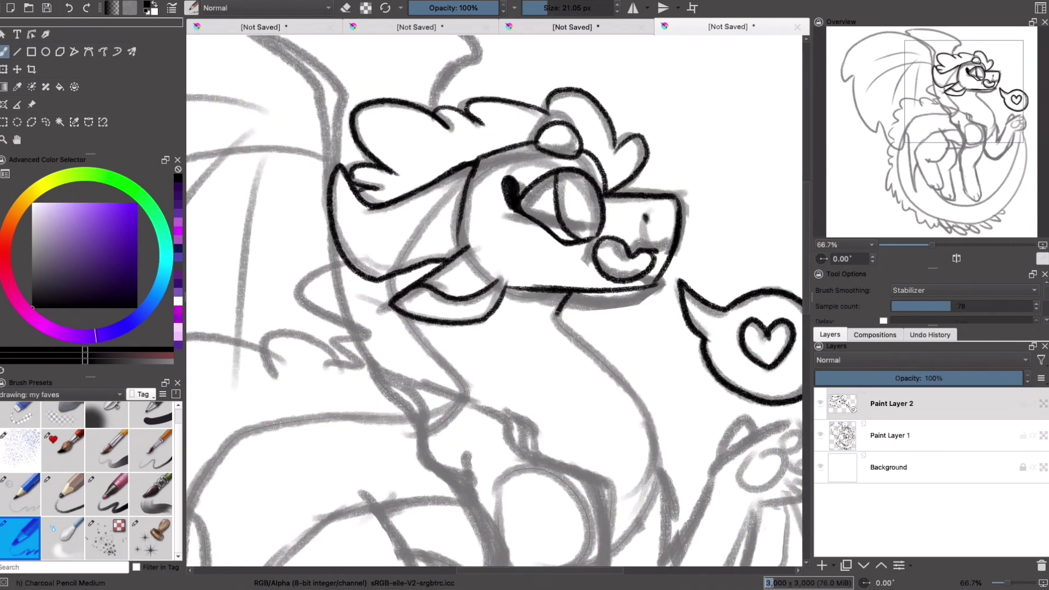
Step: Ink the front and back contours of the neck from the jaw down to the chest
{"action": "left_click_drag", "start_coordinate": [560, 276], "coordinate": [626, 506]}
{"action": "mouse_move", "coordinate": [644, 467]}
{"action": "left_mouse_down"}
{"action": "mouse_move", "coordinate": [656, 408]}
{"action": "mouse_move", "coordinate": [611, 472]}
{"action": "left_mouse_up"}
{"action": "left_click_drag", "start_coordinate": [459, 316], "coordinate": [407, 235]}
{"action": "scroll", "coordinate": [517, 535], "scroll_direction": "down", "scroll_amount": 3}
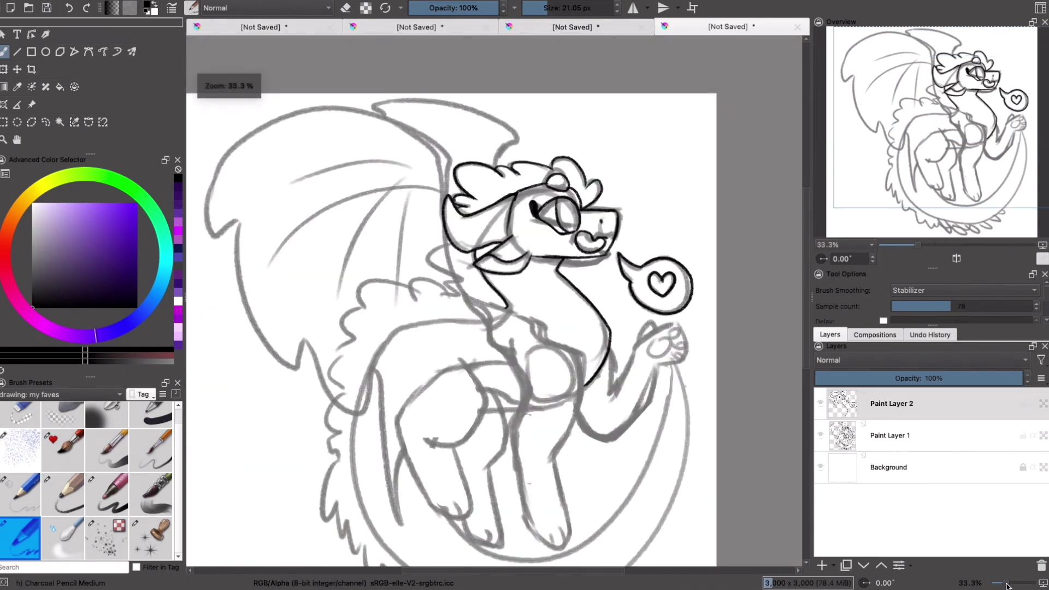
Step: Ink the standing front leg and the shoulder line that joins it to the neck
{"action": "scroll", "coordinate": [546, 328], "scroll_direction": "up", "scroll_amount": 2}
{"action": "mouse_move", "coordinate": [623, 358]}
{"action": "left_mouse_down"}
{"action": "mouse_move", "coordinate": [574, 459]}
{"action": "mouse_move", "coordinate": [547, 273]}
{"action": "left_mouse_up"}
{"action": "left_click_drag", "start_coordinate": [629, 284], "coordinate": [588, 467]}
{"action": "mouse_move", "coordinate": [542, 520]}
{"action": "left_mouse_down"}
{"action": "mouse_move", "coordinate": [607, 566]}
{"action": "mouse_move", "coordinate": [527, 292]}
{"action": "left_mouse_up"}
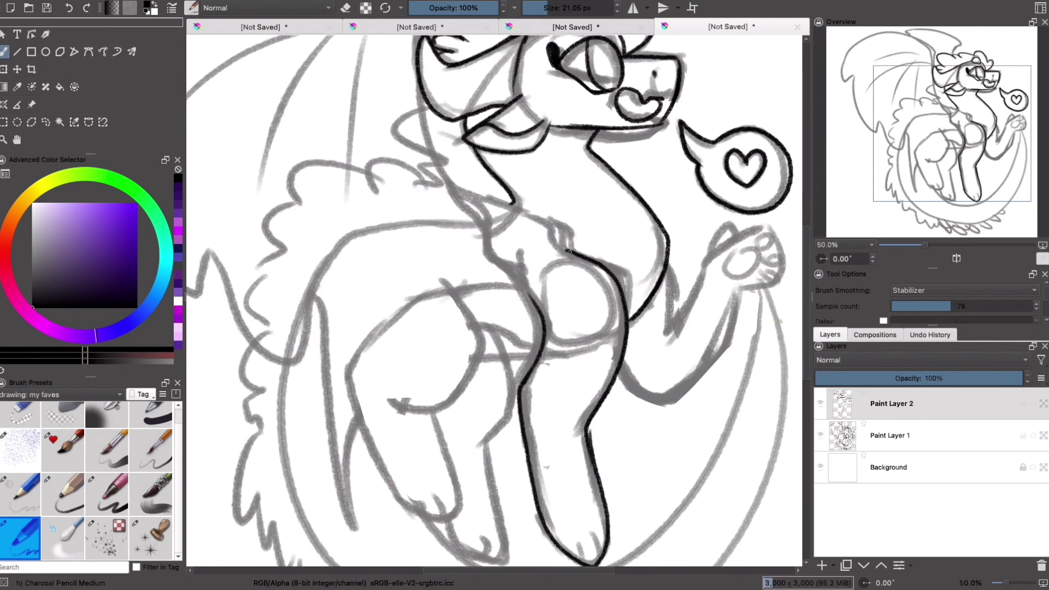
{"action": "key", "text": "ctrl+z"}
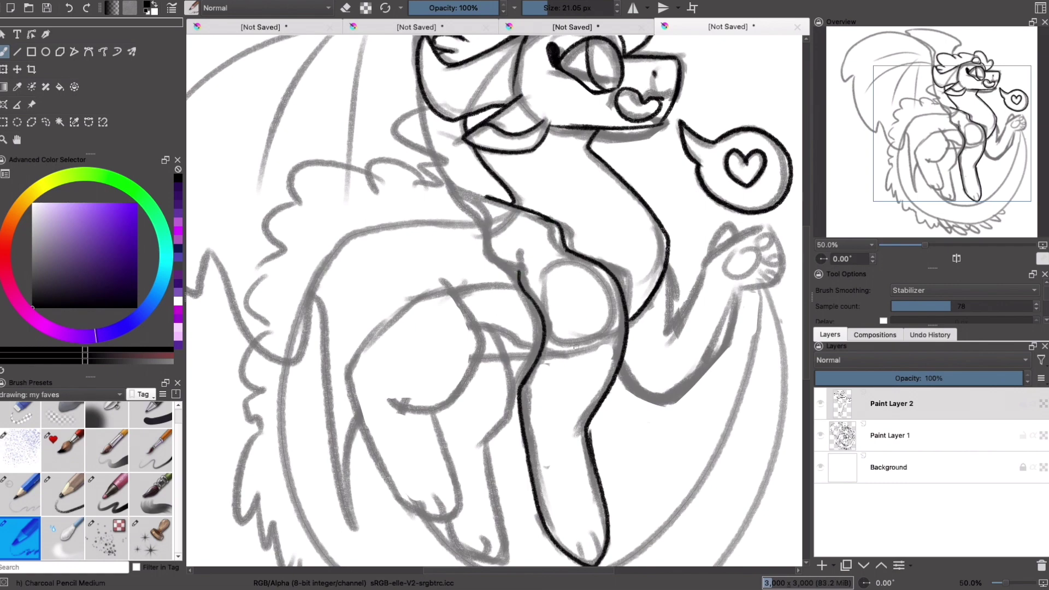
{"action": "mouse_move", "coordinate": [516, 274]}
{"action": "left_mouse_down"}
{"action": "mouse_move", "coordinate": [445, 186]}
{"action": "mouse_move", "coordinate": [628, 377]}
{"action": "left_mouse_up"}
Step: Ink the large near wing with its jagged edge and inner fold lines, plus the far wing behind the head
{"action": "mouse_move", "coordinate": [607, 335]}
{"action": "left_mouse_down"}
{"action": "mouse_move", "coordinate": [230, 186]}
{"action": "mouse_move", "coordinate": [273, 393]}
{"action": "mouse_move", "coordinate": [290, 421]}
{"action": "mouse_move", "coordinate": [457, 522]}
{"action": "left_mouse_up"}
{"action": "key", "text": "ctrl+z"}
{"action": "mouse_move", "coordinate": [414, 517]}
{"action": "left_mouse_down"}
{"action": "mouse_move", "coordinate": [413, 413]}
{"action": "mouse_move", "coordinate": [470, 525]}
{"action": "left_mouse_up"}
{"action": "left_click_drag", "start_coordinate": [470, 525], "coordinate": [470, 388]}
{"action": "left_click_drag", "start_coordinate": [421, 208], "coordinate": [524, 399]}
{"action": "mouse_move", "coordinate": [383, 164]}
{"action": "left_mouse_down"}
{"action": "mouse_move", "coordinate": [383, 382]}
{"action": "mouse_move", "coordinate": [381, 163]}
{"action": "mouse_move", "coordinate": [519, 148]}
{"action": "left_mouse_up"}
{"action": "left_click_drag", "start_coordinate": [511, 186], "coordinate": [421, 292]}
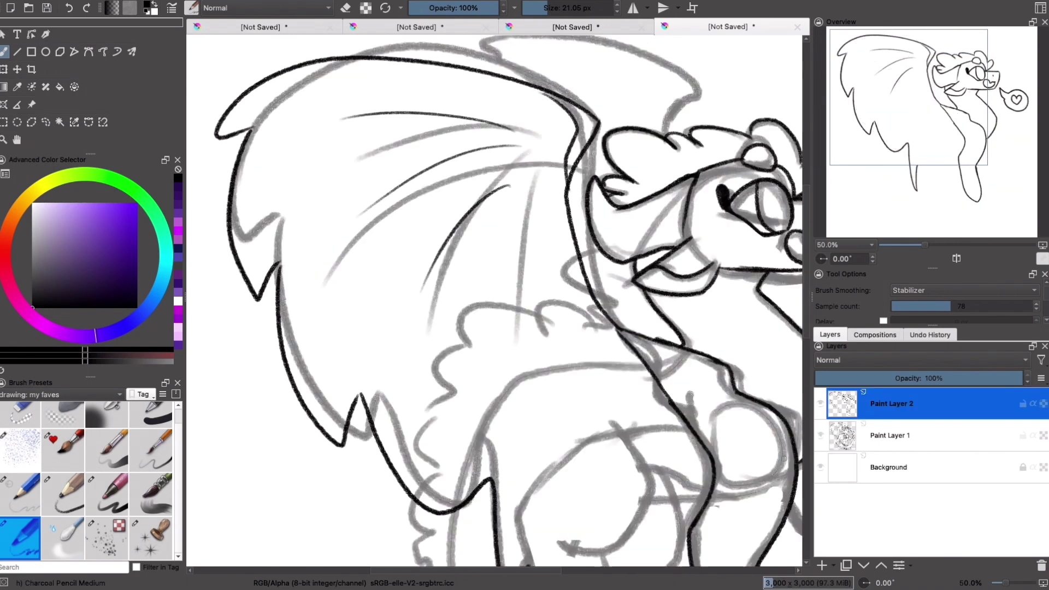
{"action": "left_click_drag", "start_coordinate": [508, 297], "coordinate": [438, 333]}
{"action": "left_click_drag", "start_coordinate": [593, 164], "coordinate": [380, 102]}
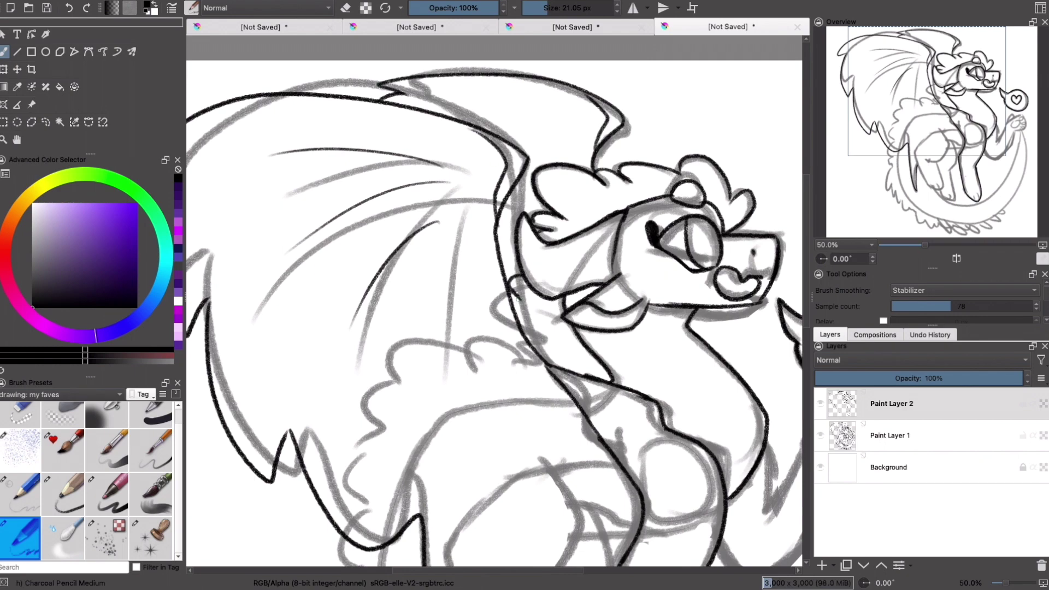
Step: Ink the near hind leg, redrawing the thigh with a bump at the knee, and add the belly line
{"action": "mouse_move", "coordinate": [516, 492]}
{"action": "left_mouse_down"}
{"action": "mouse_move", "coordinate": [441, 186]}
{"action": "mouse_move", "coordinate": [406, 185]}
{"action": "left_mouse_up"}
{"action": "mouse_move", "coordinate": [385, 256]}
{"action": "left_mouse_down"}
{"action": "mouse_move", "coordinate": [438, 374]}
{"action": "mouse_move", "coordinate": [432, 137]}
{"action": "mouse_move", "coordinate": [509, 137]}
{"action": "left_mouse_up"}
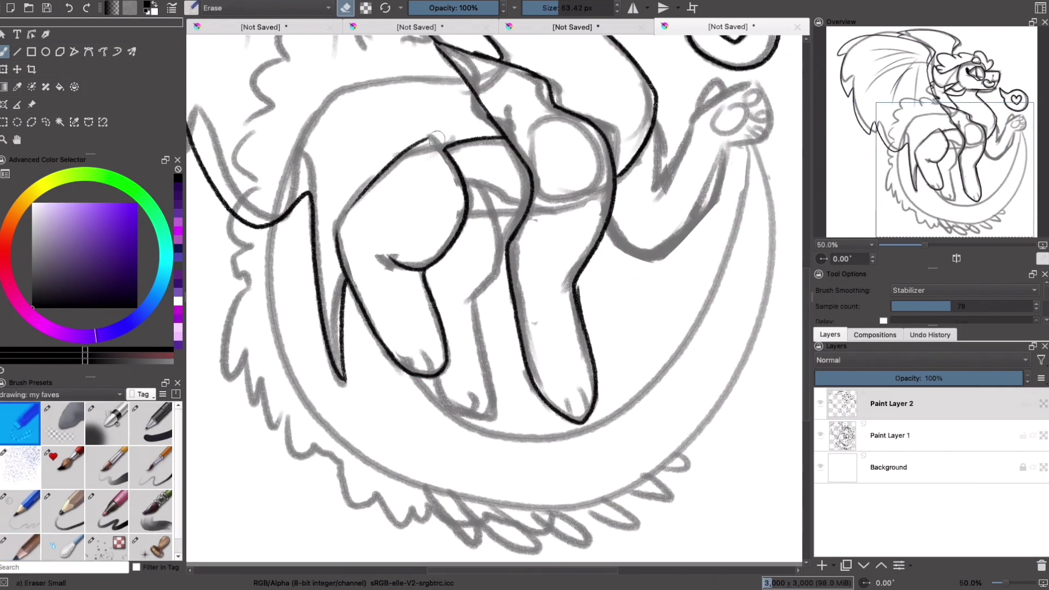
{"action": "key", "text": "ctrl+z"}
{"action": "left_click_drag", "start_coordinate": [361, 212], "coordinate": [444, 149]}
{"action": "left_click_drag", "start_coordinate": [436, 466], "coordinate": [395, 466]}
{"action": "left_click_drag", "start_coordinate": [486, 205], "coordinate": [420, 182]}
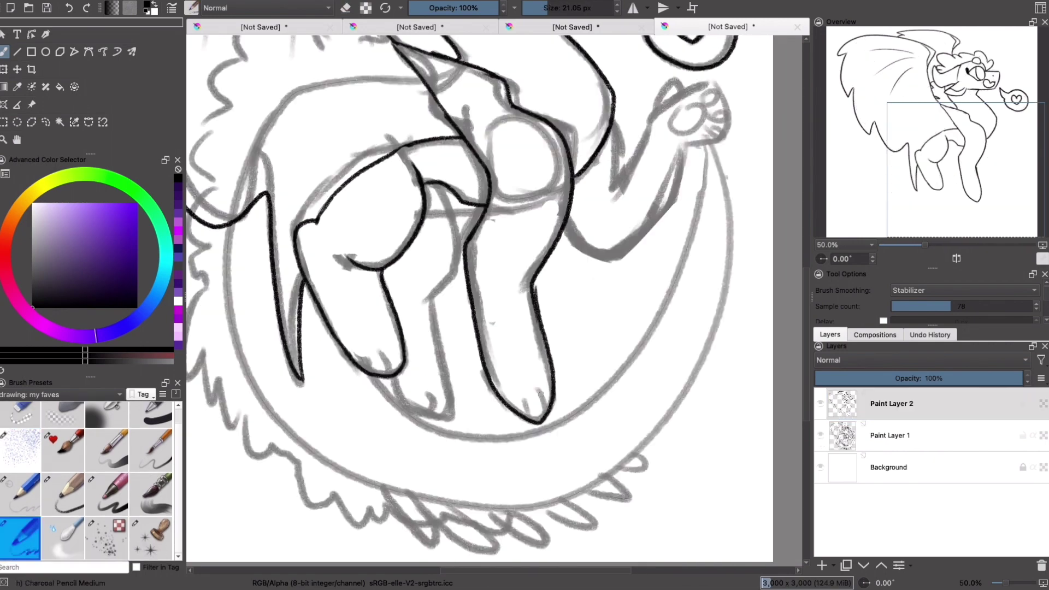
Step: Ink the toe lines on the feet and the far hind leg with its paw pads
{"action": "left_click_drag", "start_coordinate": [538, 394], "coordinate": [542, 422]}
{"action": "left_click_drag", "start_coordinate": [526, 400], "coordinate": [529, 418]}
{"action": "left_click_drag", "start_coordinate": [440, 186], "coordinate": [451, 424]}
{"action": "left_click_drag", "start_coordinate": [392, 376], "coordinate": [444, 422]}
{"action": "mouse_move", "coordinate": [438, 385]}
{"action": "left_mouse_down"}
{"action": "mouse_move", "coordinate": [448, 415]}
{"action": "mouse_move", "coordinate": [404, 399]}
{"action": "mouse_move", "coordinate": [423, 410]}
{"action": "left_mouse_up"}
{"action": "key", "text": "ctrl+z"}
{"action": "key", "text": "ctrl+z"}
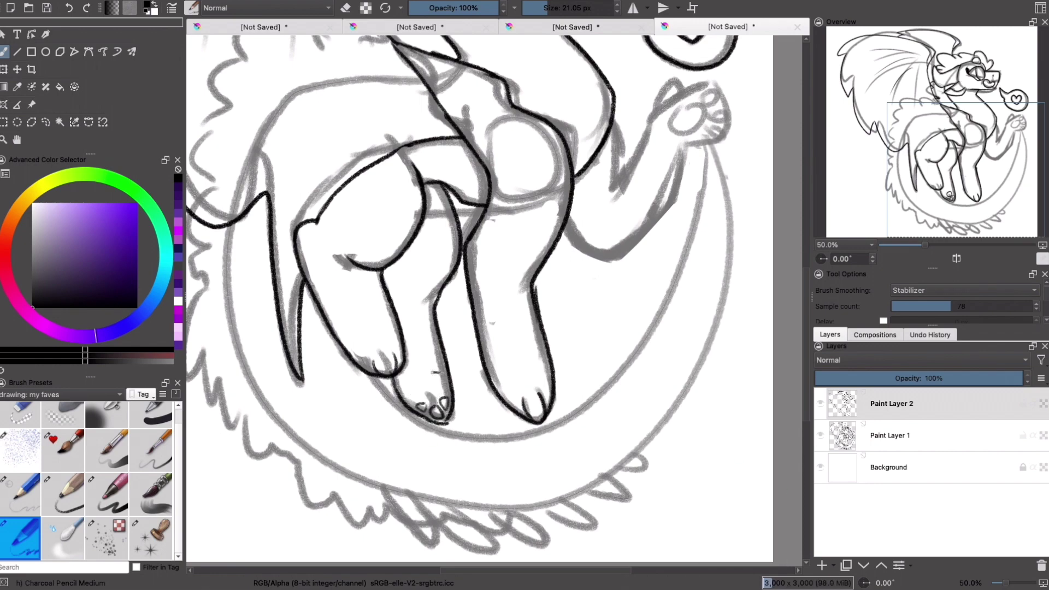
Step: Hide the sketch on Paint Layer 1 and mirror the canvas view to check the line art
{"action": "left_click", "coordinate": [820, 435]}
{"action": "key", "text": "minus"}
{"action": "key", "text": "minus"}
{"action": "key", "text": "minus"}
{"action": "key", "text": "minus"}
{"action": "key", "text": "plus"}
{"action": "key", "text": "plus"}
{"action": "key", "text": "plus"}
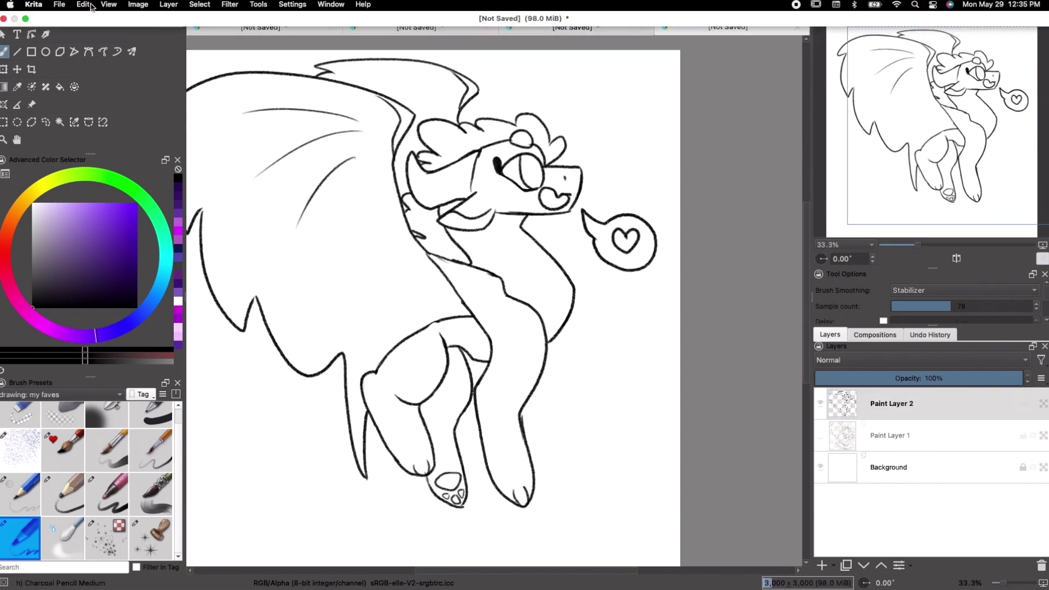
{"action": "key", "text": "m"}
Step: Select the head and neck with a freehand outline, scale them down slightly with Transform, and clear the selection
{"action": "left_click", "coordinate": [45, 122]}
{"action": "mouse_move", "coordinate": [451, 335]}
{"action": "left_mouse_down"}
{"action": "mouse_move", "coordinate": [381, 325]}
{"action": "mouse_move", "coordinate": [478, 101]}
{"action": "left_mouse_up"}
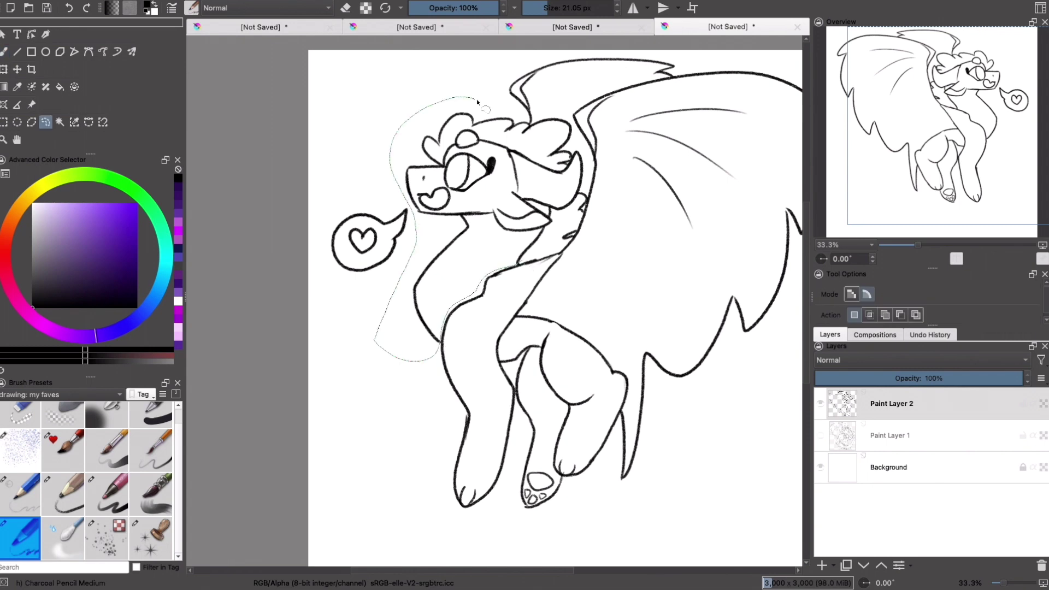
{"action": "left_click_drag", "start_coordinate": [531, 240], "coordinate": [533, 252]}
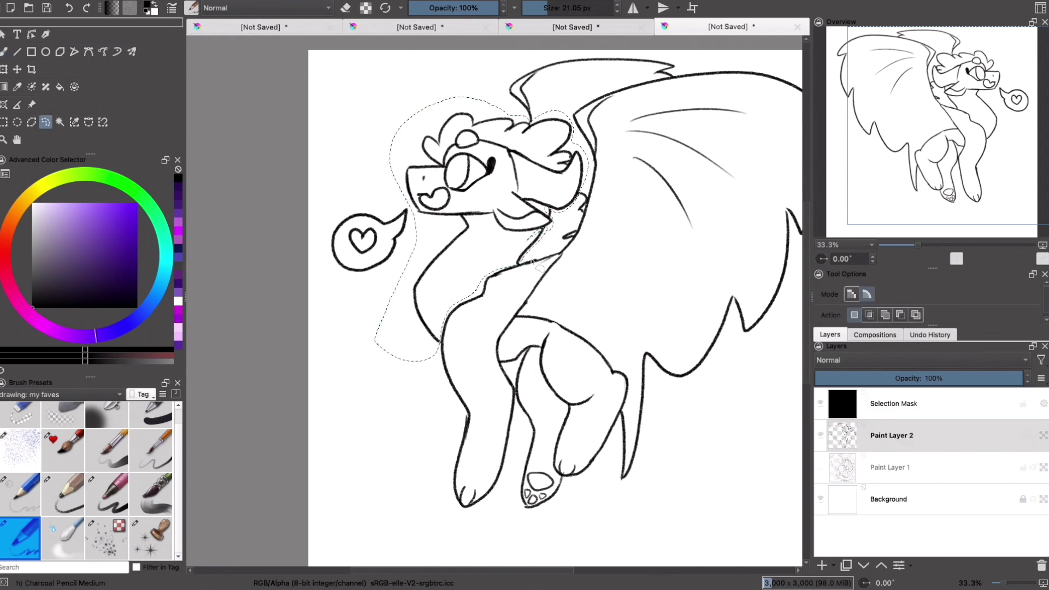
{"action": "key", "text": "ctrl+t"}
{"action": "mouse_move", "coordinate": [415, 265]}
{"action": "left_mouse_down"}
{"action": "mouse_move", "coordinate": [401, 274]}
{"action": "mouse_move", "coordinate": [442, 259]}
{"action": "left_mouse_up"}
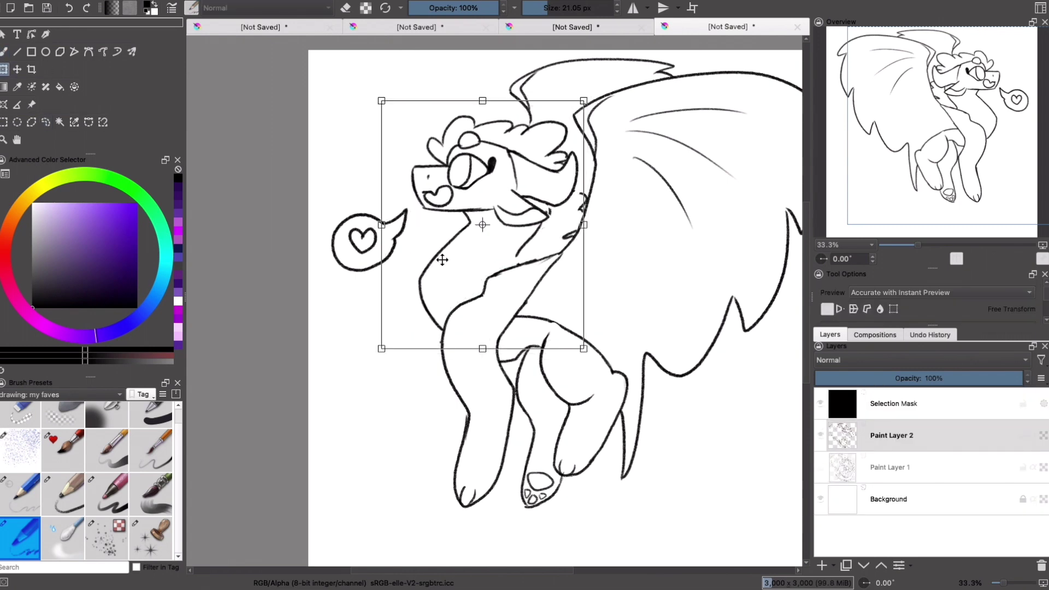
{"action": "key", "text": "Return"}
{"action": "key", "text": "ctrl+shift+a"}
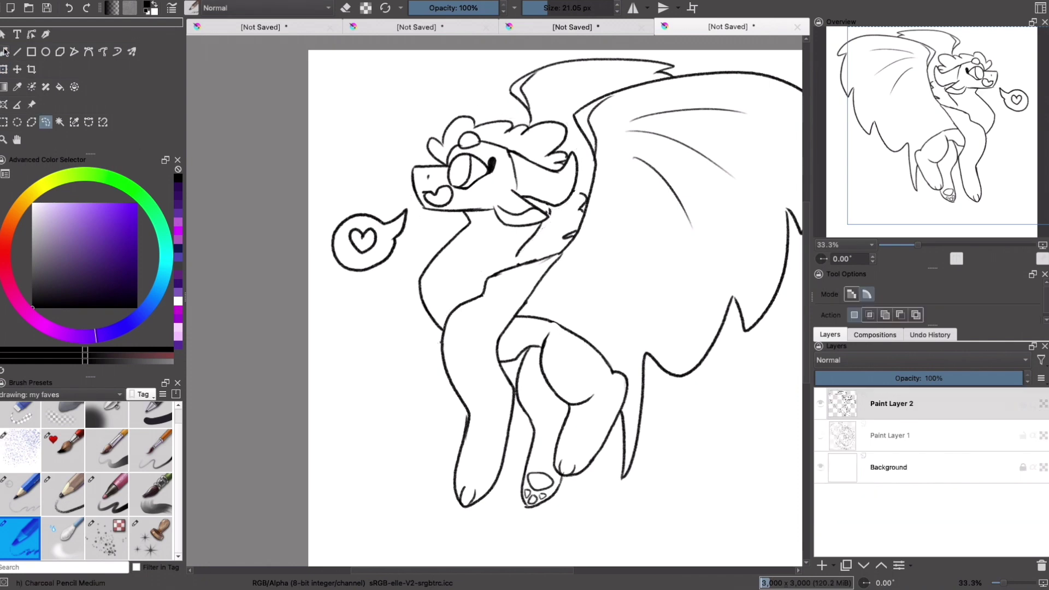
Step: Touch up the lines at the back of the neck and return the canvas to its unmirrored view
{"action": "key", "text": "b"}
{"action": "key", "text": "e"}
{"action": "key", "text": "e"}
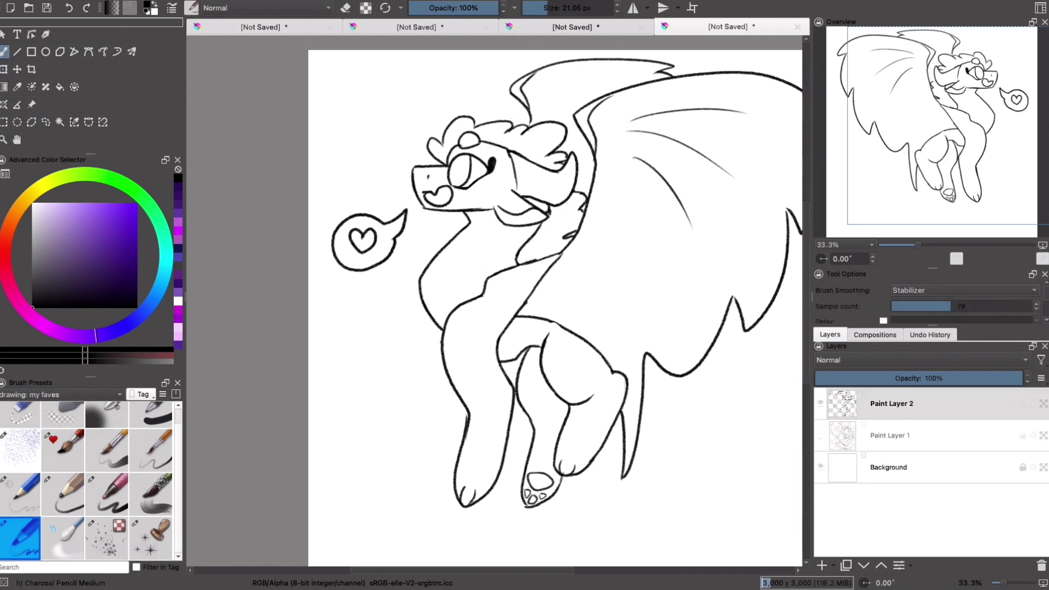
{"action": "left_click", "coordinate": [86, 7]}
{"action": "left_click", "coordinate": [246, 87]}
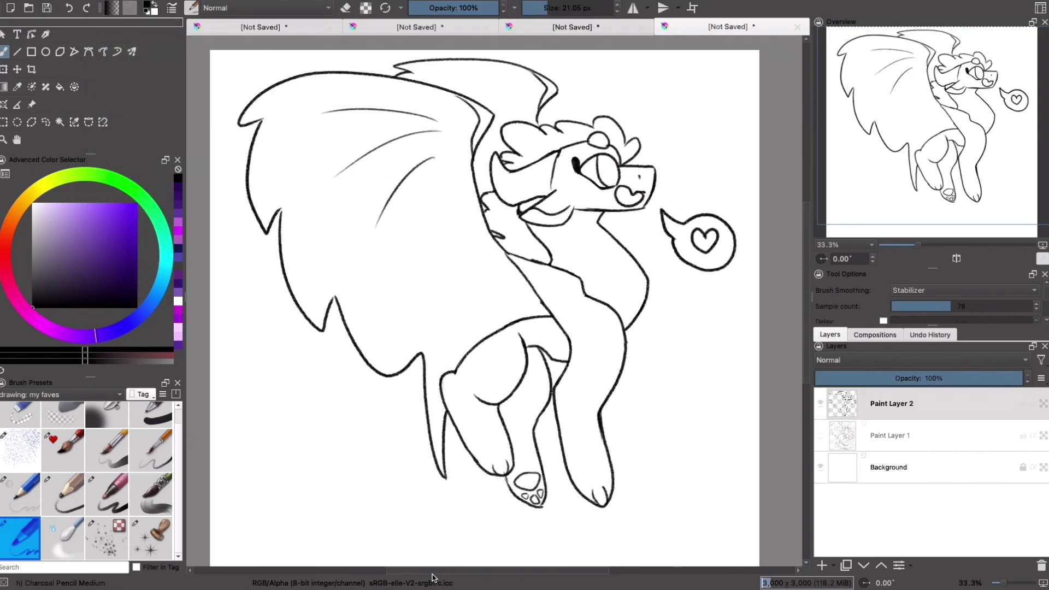
Step: Show the sketch on Paint Layer 1 again and ink the inner and outer contours of the curved tail
{"action": "left_click", "coordinate": [821, 435]}
{"action": "scroll", "coordinate": [808, 300], "scroll_direction": "down", "scroll_amount": 3}
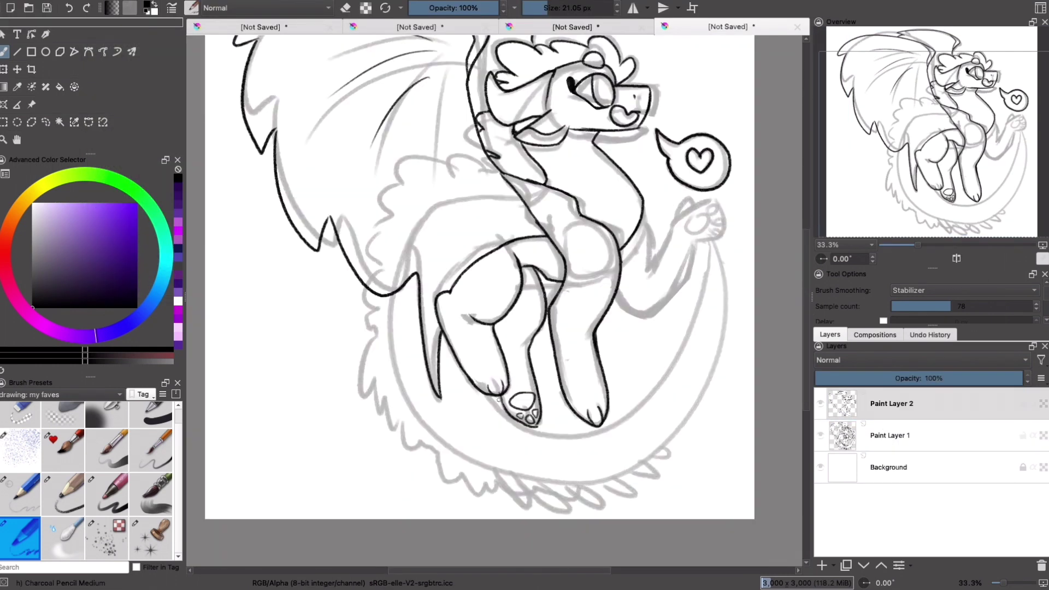
{"action": "mouse_move", "coordinate": [540, 431]}
{"action": "left_mouse_down"}
{"action": "mouse_move", "coordinate": [591, 425]}
{"action": "mouse_move", "coordinate": [666, 377]}
{"action": "mouse_move", "coordinate": [727, 437]}
{"action": "left_mouse_up"}
{"action": "mouse_move", "coordinate": [382, 292]}
{"action": "left_mouse_down"}
{"action": "mouse_move", "coordinate": [538, 490]}
{"action": "mouse_move", "coordinate": [614, 484]}
{"action": "left_mouse_up"}
Step: Ink the row of pointed fringe tufts along the tail's outer edge
{"action": "left_click_drag", "start_coordinate": [350, 286], "coordinate": [360, 322]}
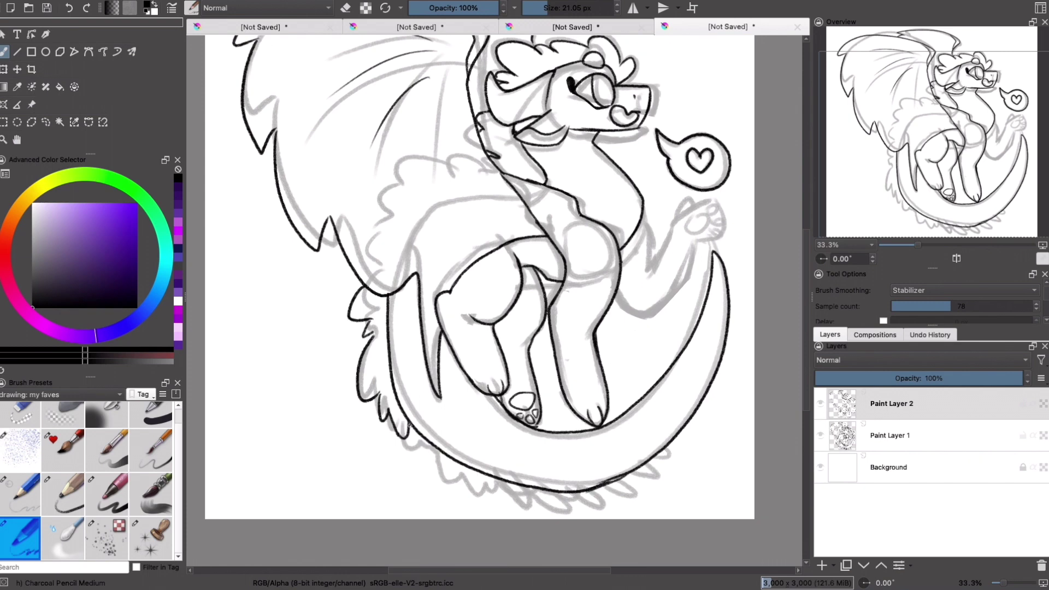
{"action": "left_click_drag", "start_coordinate": [410, 428], "coordinate": [425, 471]}
{"action": "mouse_move", "coordinate": [436, 449]}
{"action": "left_mouse_down"}
{"action": "mouse_move", "coordinate": [449, 489]}
{"action": "mouse_move", "coordinate": [492, 506]}
{"action": "left_mouse_up"}
{"action": "left_click_drag", "start_coordinate": [497, 479], "coordinate": [523, 510]}
{"action": "left_click_drag", "start_coordinate": [529, 484], "coordinate": [546, 507]}
{"action": "left_click_drag", "start_coordinate": [549, 491], "coordinate": [568, 509]}
Step: Ink oval spots along the tail and neck, a chest dividing line, and a marking beside the eye
{"action": "scroll", "coordinate": [569, 509], "scroll_direction": "up", "scroll_amount": 3}
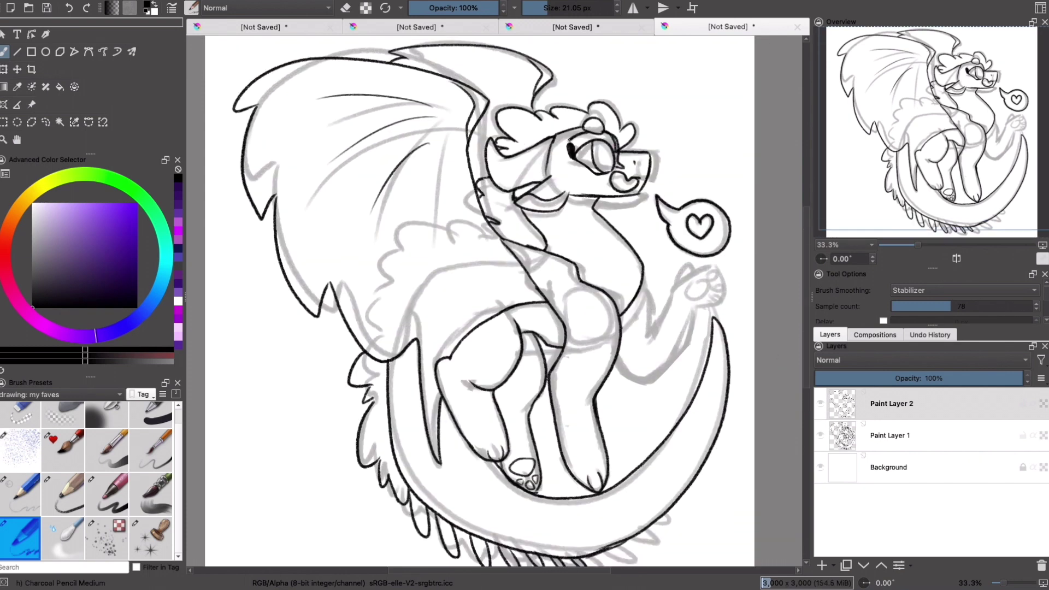
{"action": "key", "text": "e"}
{"action": "key", "text": "e"}
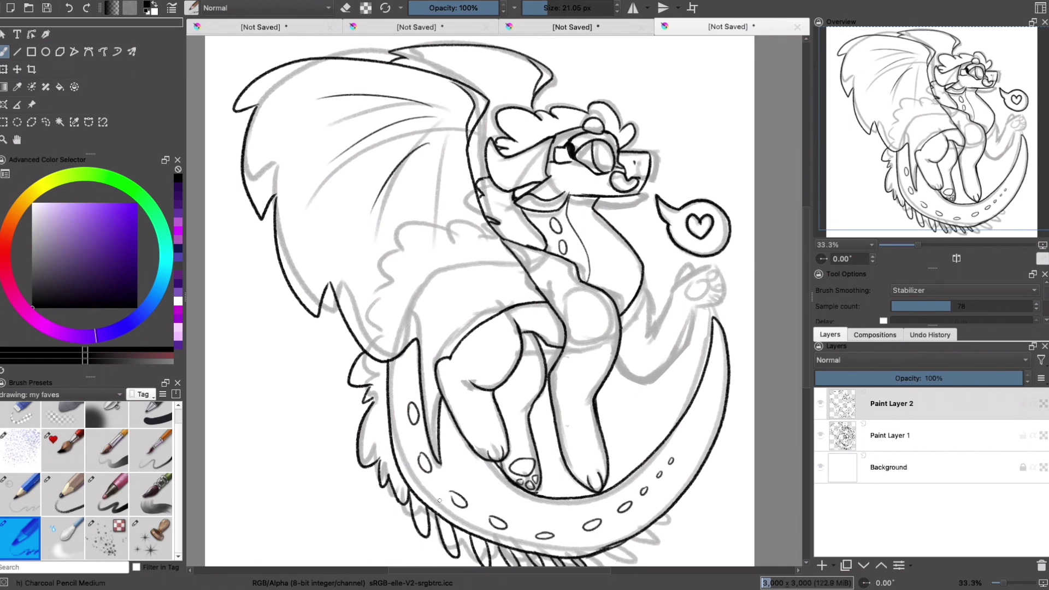
Step: Ink the raised foreleg and its paw with pads, and add a thin line along the tail's inner edge
{"action": "scroll", "coordinate": [809, 272], "scroll_direction": "down", "scroll_amount": 1}
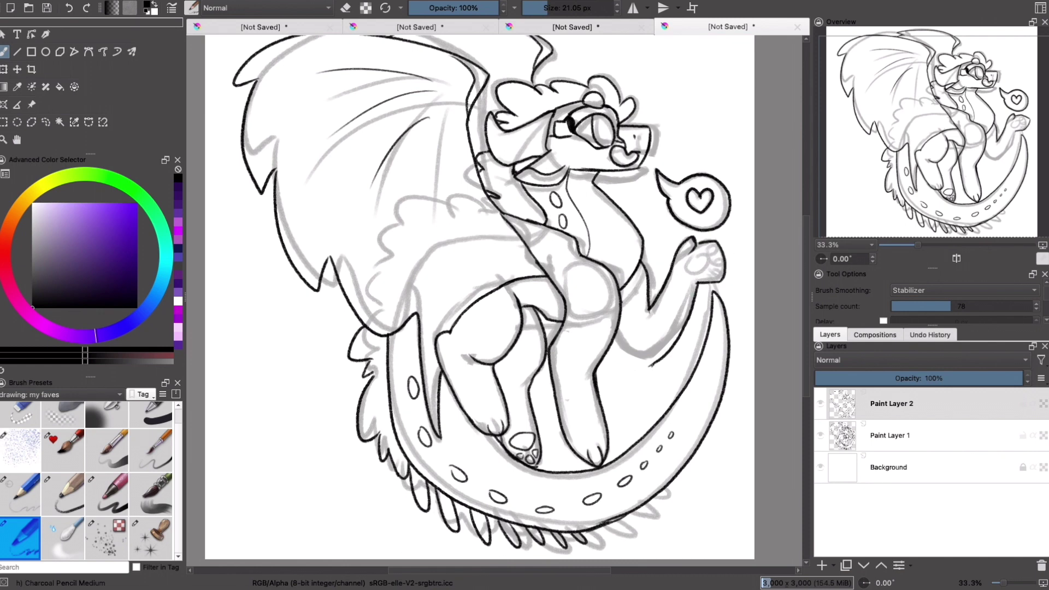
{"action": "key", "text": "e"}
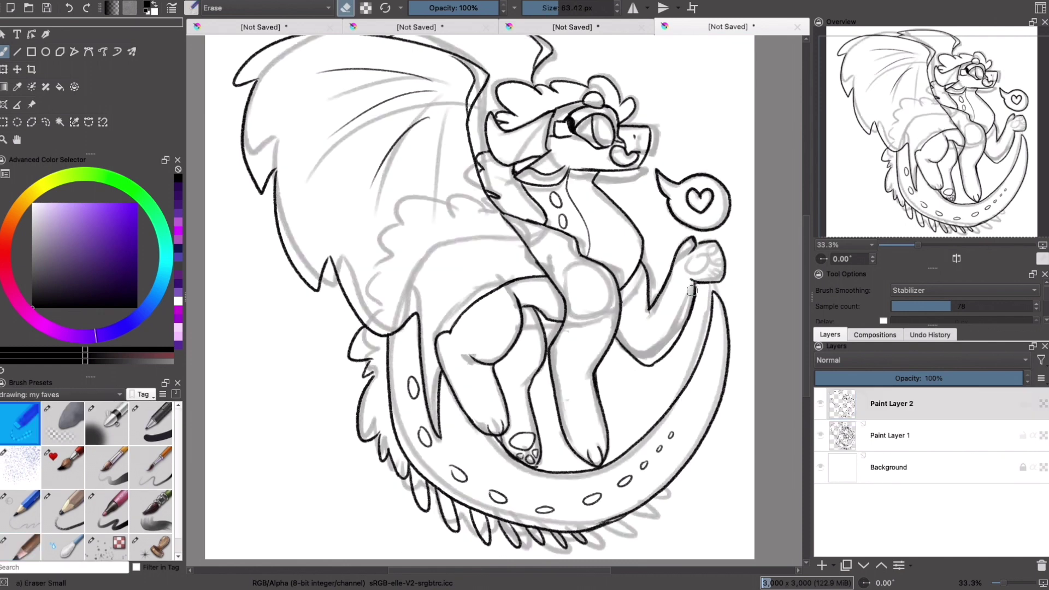
{"action": "key", "text": "e"}
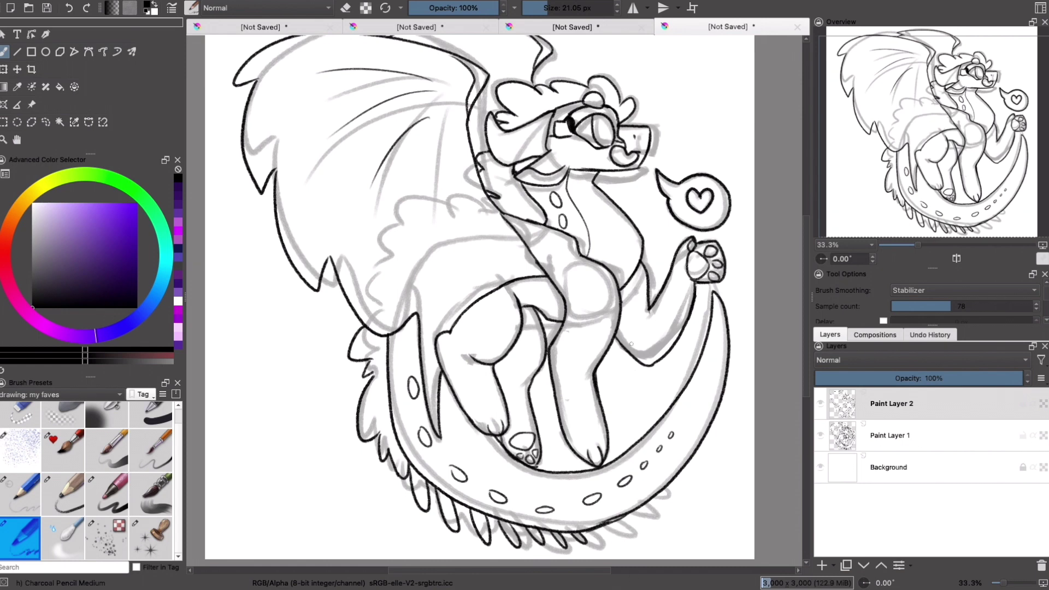
{"action": "left_click_drag", "start_coordinate": [508, 479], "coordinate": [706, 345]}
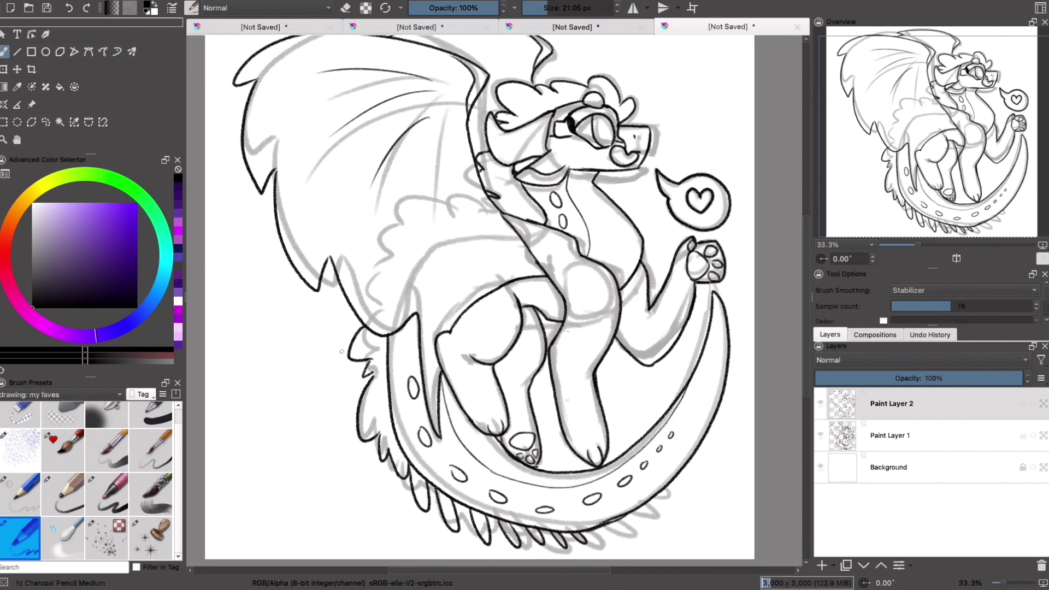
Step: Hide the sketch on Paint Layer 1 and add a new paint layer beneath the line art
{"action": "left_click", "coordinate": [821, 436]}
{"action": "scroll", "coordinate": [479, 301], "scroll_direction": "up", "scroll_amount": 1}
{"action": "key", "text": "Insert"}
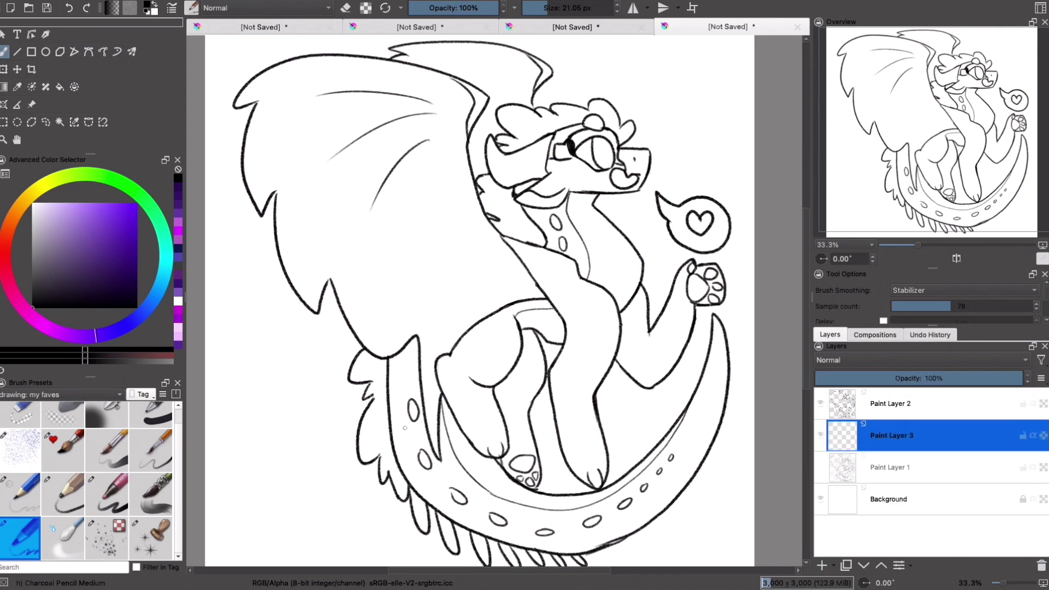
{"action": "left_click", "coordinate": [60, 121]}
{"action": "left_click", "coordinate": [397, 564]}
{"action": "key", "text": "ctrl+shift+a"}
Step: Select the silhouette of the dragon and speech bubble from Paint Layer 2's line art with the contiguous selection tool
{"action": "key", "text": "b"}
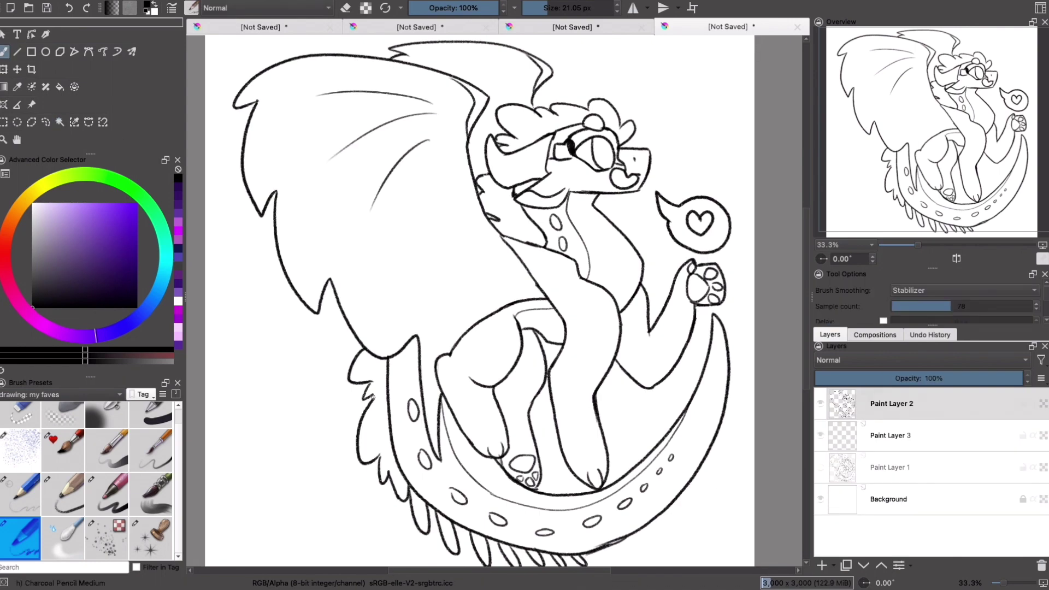
{"action": "key", "text": "e"}
{"action": "key", "text": "e"}
{"action": "left_click", "coordinate": [60, 122]}
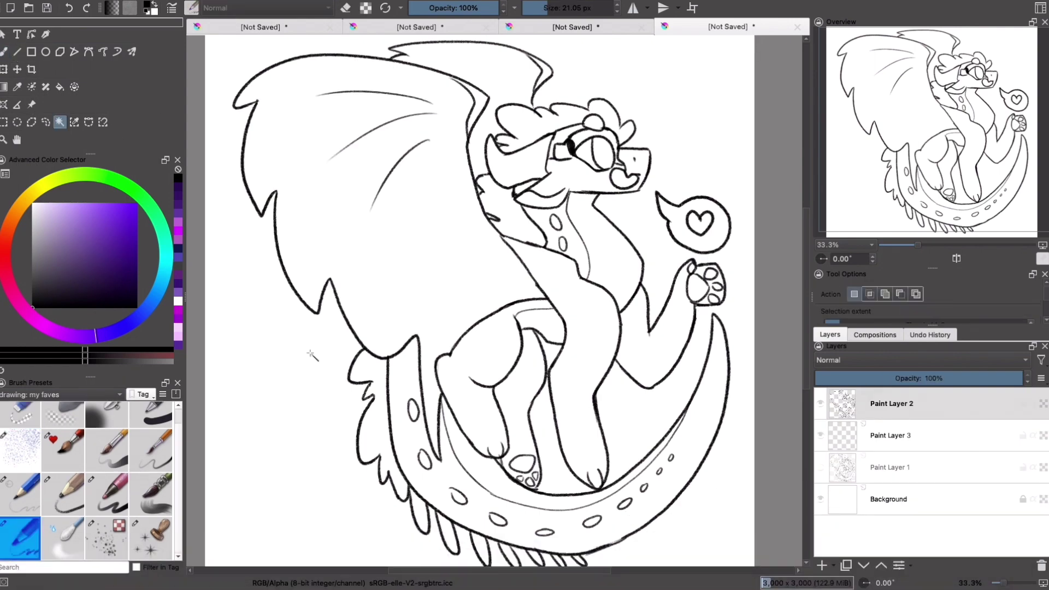
{"action": "left_click", "coordinate": [397, 564]}
{"action": "left_click", "coordinate": [363, 6]}
{"action": "left_click", "coordinate": [962, 584]}
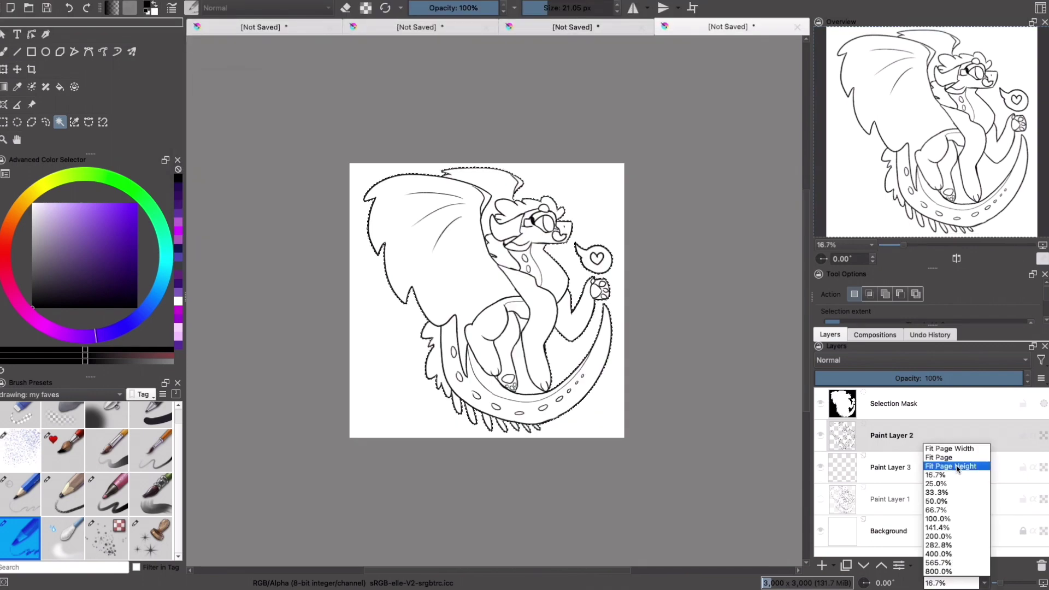
{"action": "left_click", "coordinate": [940, 453]}
Step: Fill the selected silhouette with muted golden yellow on Paint Layer 3 using a large Basic-5 Size brush
{"action": "left_click", "coordinate": [891, 467]}
{"action": "key", "text": "b"}
{"action": "left_click", "coordinate": [30, 193]}
{"action": "left_click", "coordinate": [86, 220]}
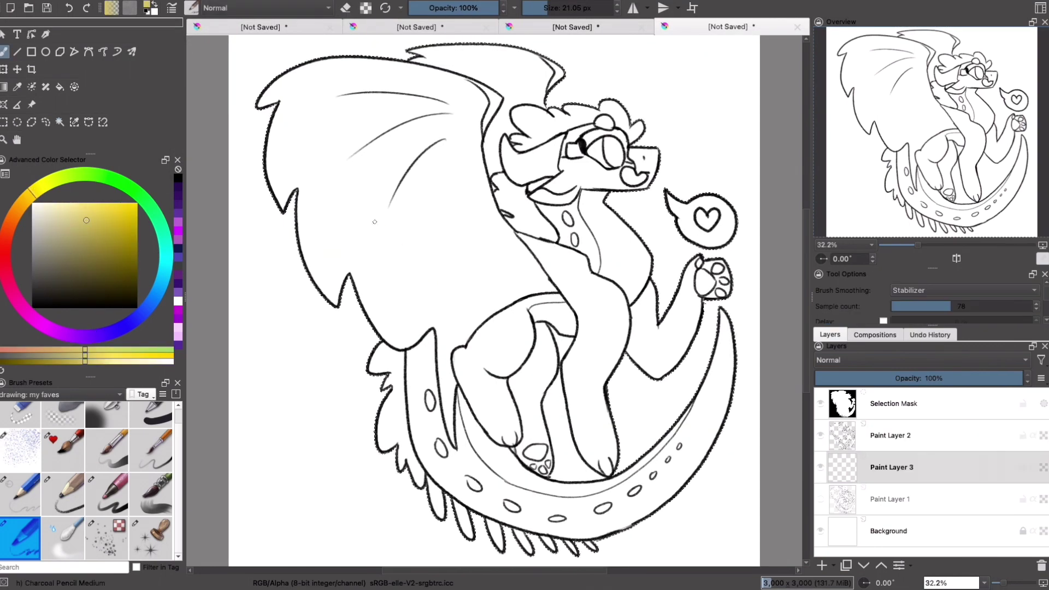
{"action": "left_click", "coordinate": [63, 450]}
{"action": "mouse_move", "coordinate": [711, 263]}
{"action": "left_mouse_down"}
{"action": "mouse_move", "coordinate": [492, 410]}
{"action": "mouse_move", "coordinate": [289, 61]}
{"action": "mouse_move", "coordinate": [311, 235]}
{"action": "left_mouse_up"}
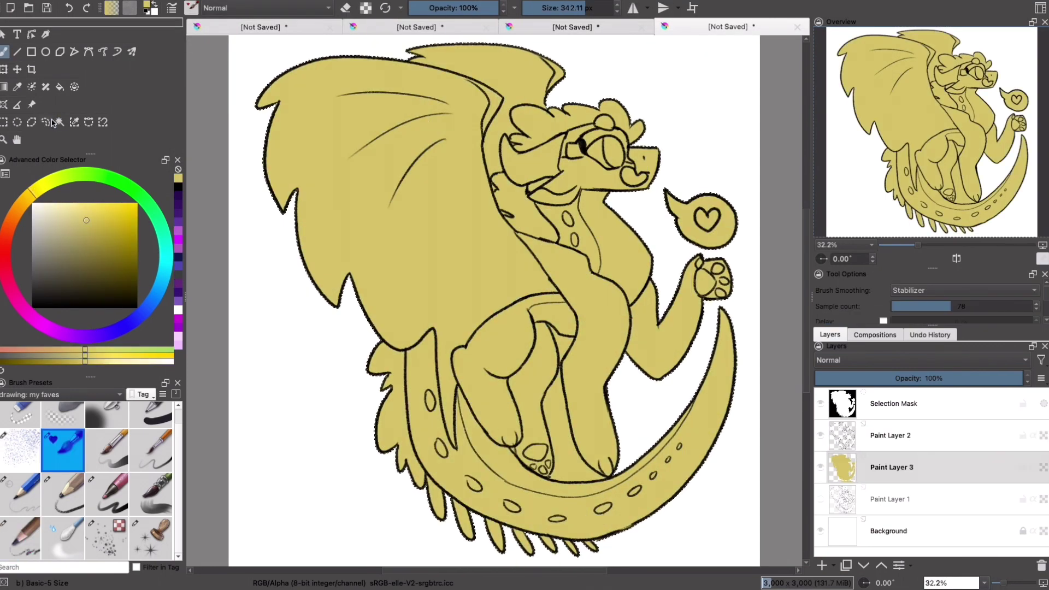
Step: Select the gap between the legs from the line art, erase the base colour inside it on Paint Layer 3, and deselect
{"action": "left_click", "coordinate": [59, 122]}
{"action": "key", "text": "Page_Up"}
{"action": "left_click", "coordinate": [562, 394]}
{"action": "key", "text": "Page_Down"}
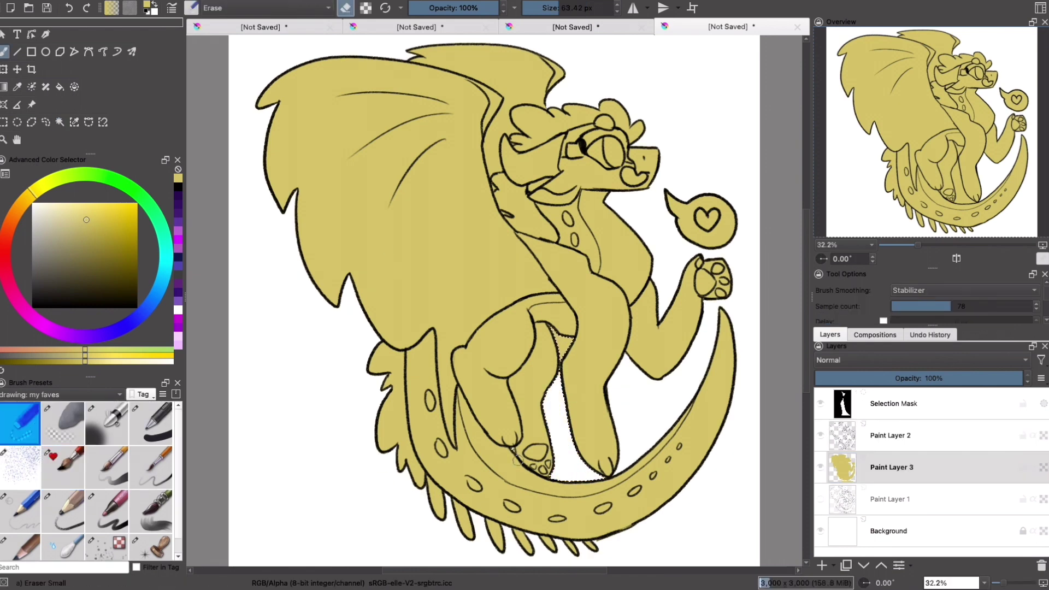
{"action": "key", "text": "b"}
{"action": "key", "text": "ctrl+shift+a"}
Step: Put Paint Layer 3 in a quick clipping group and paint the chest, belly and tail underside pale yellow on its Mask Layer
{"action": "right_click", "coordinate": [875, 435]}
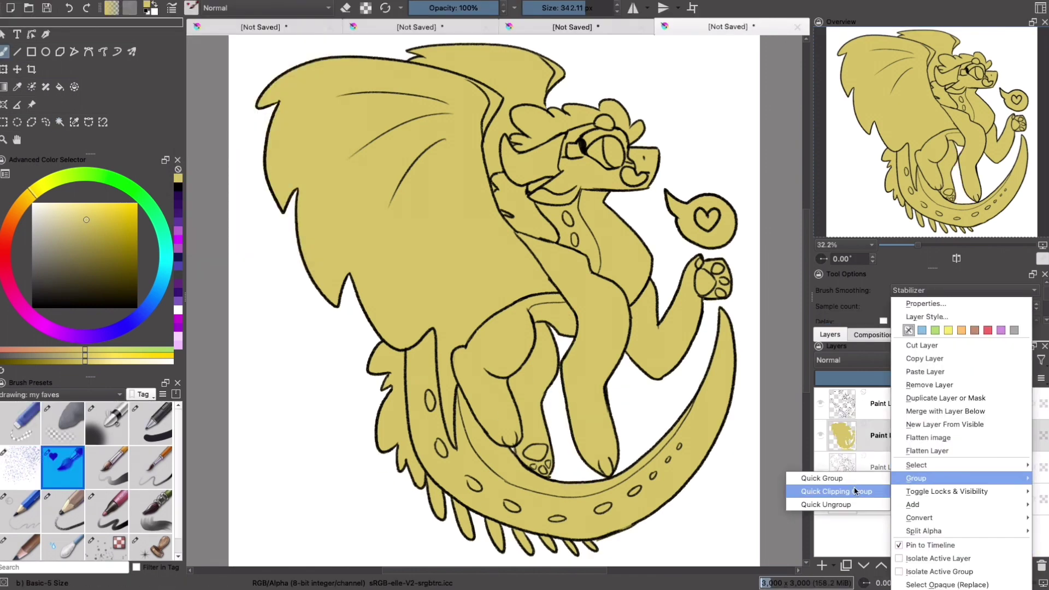
{"action": "left_click", "coordinate": [832, 528]}
{"action": "mouse_move", "coordinate": [641, 259]}
{"action": "left_mouse_down"}
{"action": "mouse_move", "coordinate": [604, 287]}
{"action": "mouse_move", "coordinate": [593, 224]}
{"action": "mouse_move", "coordinate": [565, 277]}
{"action": "left_mouse_up"}
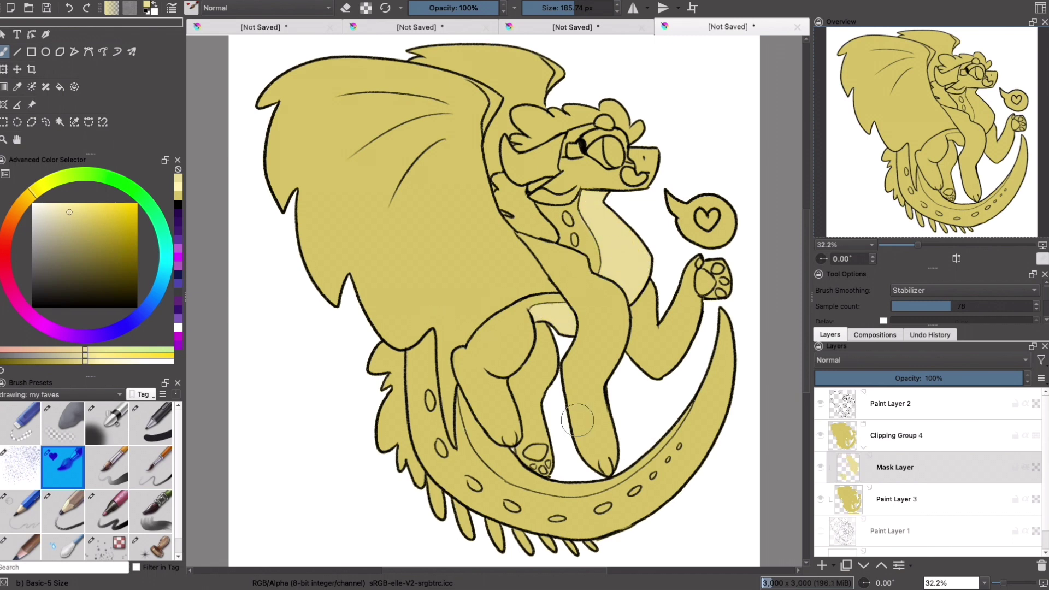
{"action": "mouse_move", "coordinate": [683, 416]}
{"action": "left_mouse_down"}
{"action": "mouse_move", "coordinate": [628, 467]}
{"action": "mouse_move", "coordinate": [546, 484]}
{"action": "mouse_move", "coordinate": [475, 443]}
{"action": "mouse_move", "coordinate": [457, 383]}
{"action": "left_mouse_up"}
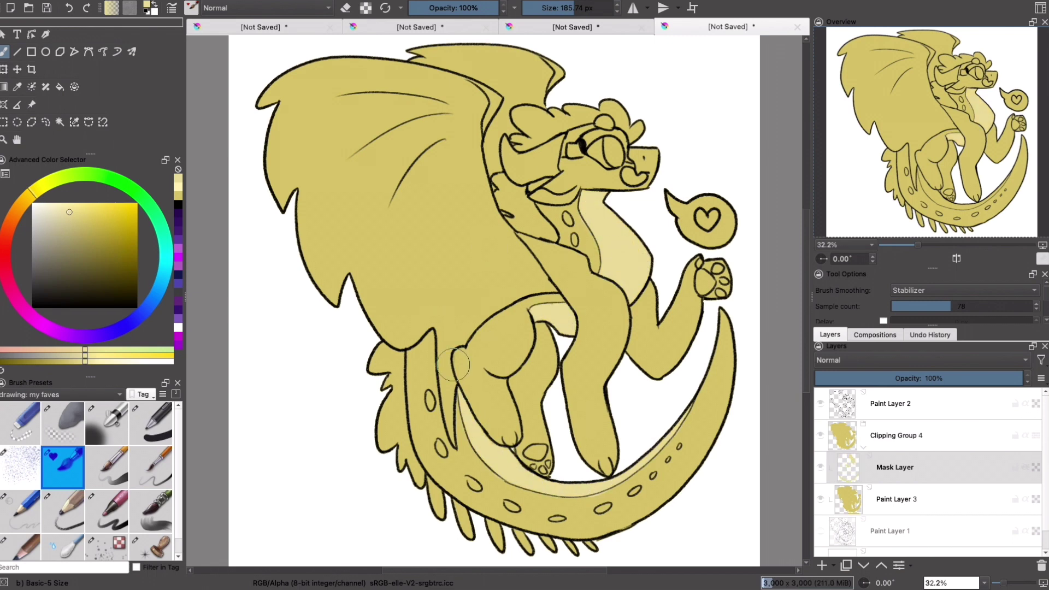
{"action": "key", "text": "slash"}
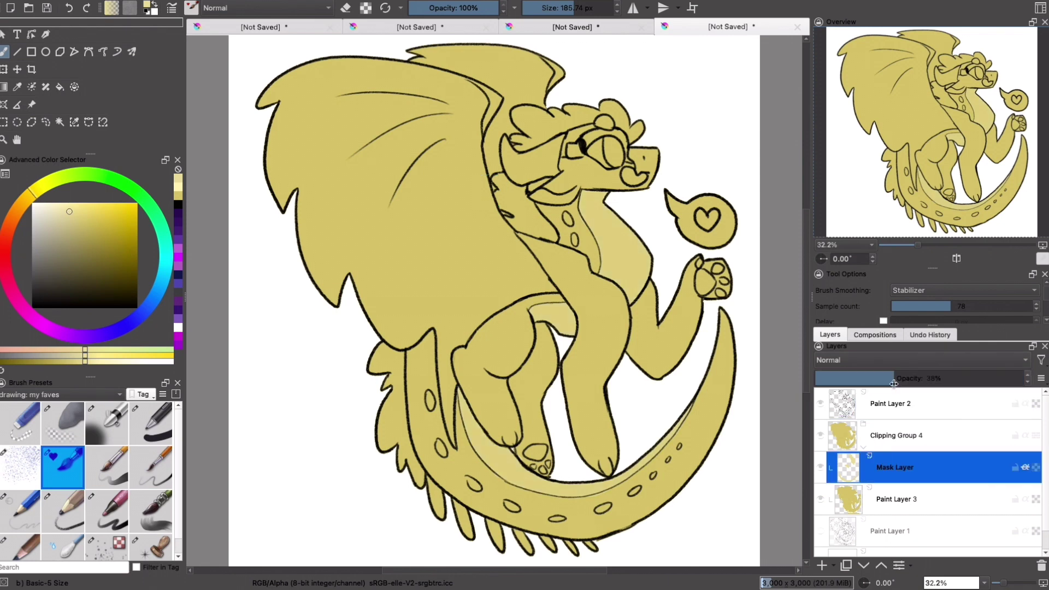
{"action": "key", "text": "slash"}
Step: Fill both wing membranes with pale yellow on the Mask Layer using selections from the line art, and deselect
{"action": "mouse_move", "coordinate": [339, 163]}
{"action": "left_mouse_down"}
{"action": "mouse_move", "coordinate": [394, 306]}
{"action": "mouse_move", "coordinate": [350, 232]}
{"action": "mouse_move", "coordinate": [369, 141]}
{"action": "mouse_move", "coordinate": [473, 136]}
{"action": "left_mouse_up"}
{"action": "key", "text": "Page_Up"}
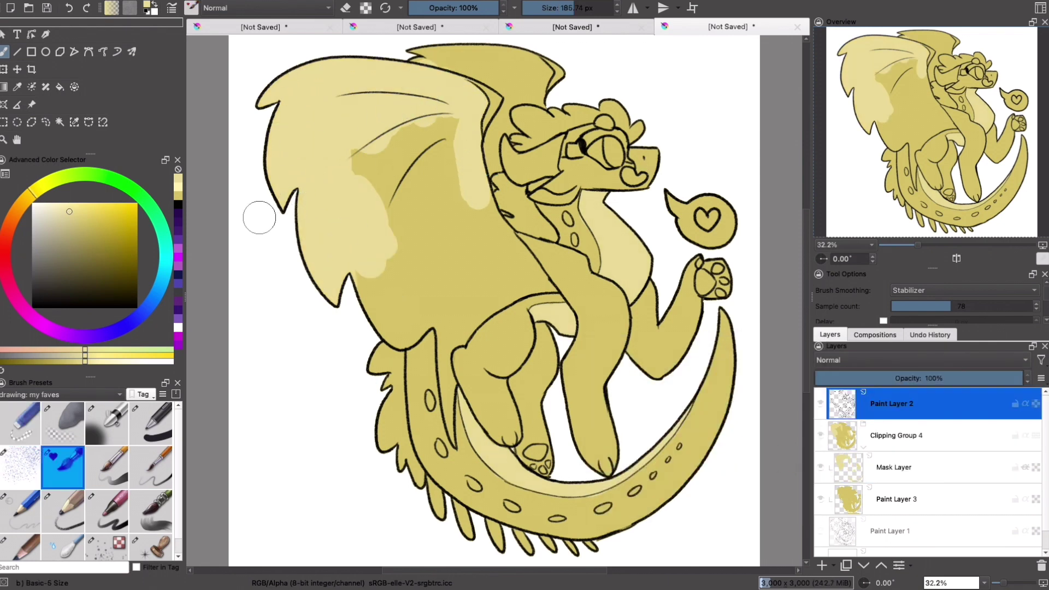
{"action": "key", "text": "Page_Down"}
{"action": "key", "text": "shift+BackSpace"}
{"action": "key", "text": "Page_Up"}
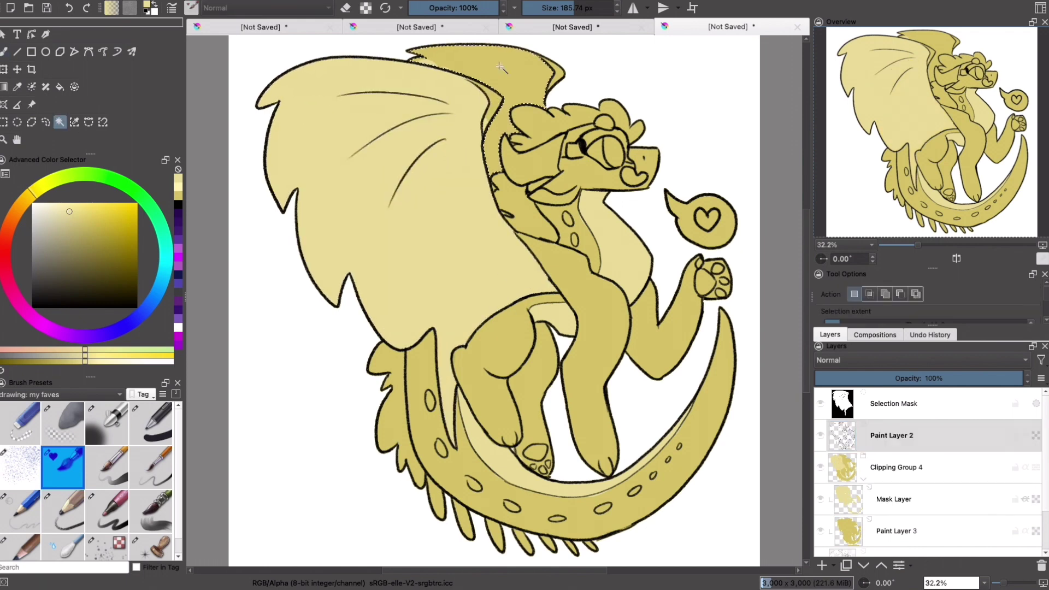
{"action": "key", "text": "Page_Down"}
{"action": "key", "text": "shift+BackSpace"}
{"action": "mouse_move", "coordinate": [907, 533]}
{"action": "key", "text": "ctrl+shift+a"}
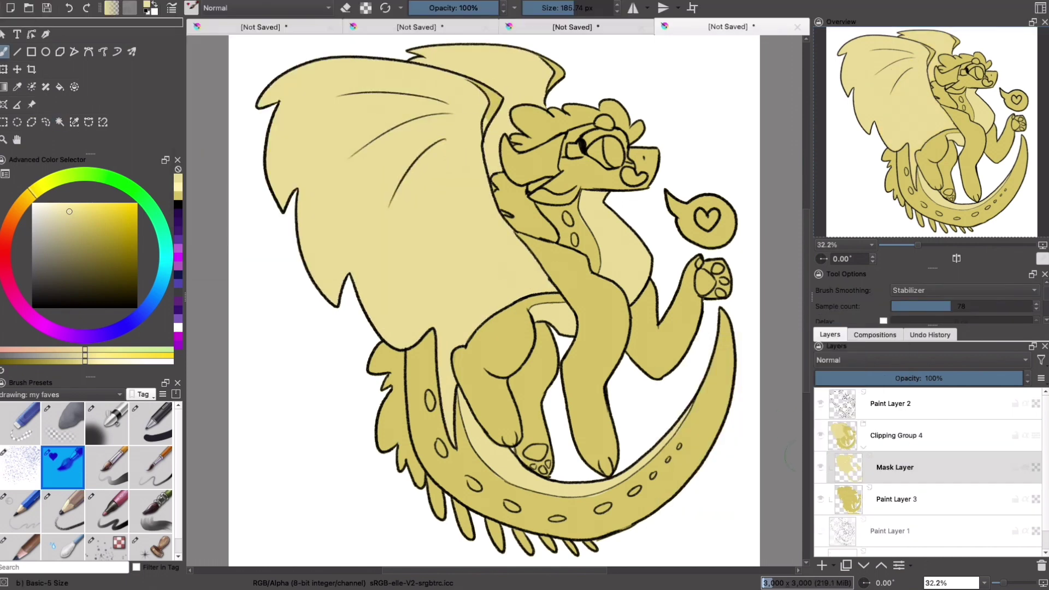
Step: Paint the band beneath the jaw pale yellow and the snout, eye surround and neck marking orange-gold
{"action": "left_click_drag", "start_coordinate": [508, 187], "coordinate": [492, 187]}
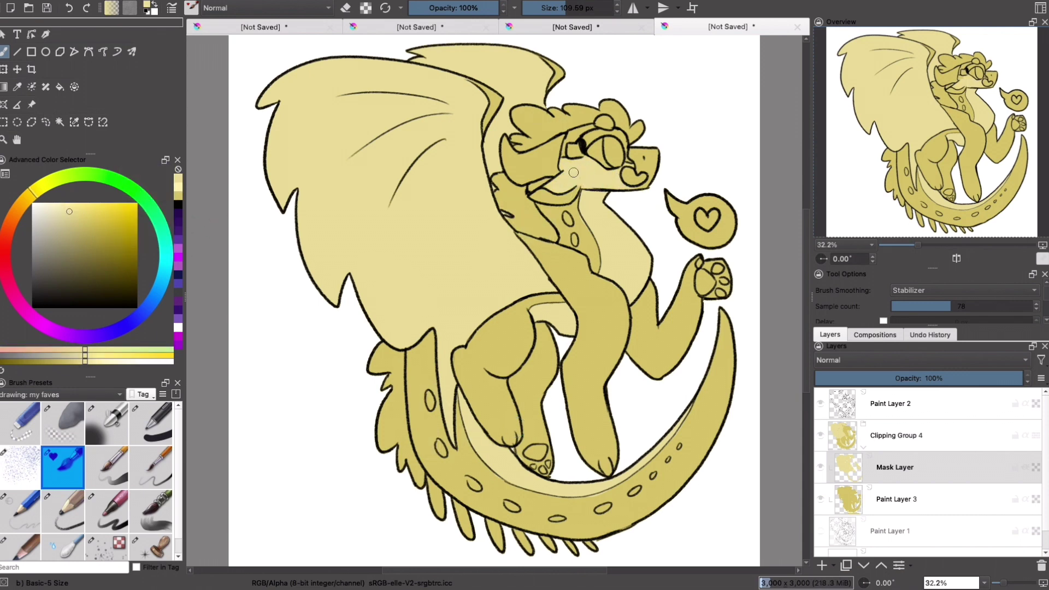
{"action": "left_click_drag", "start_coordinate": [574, 173], "coordinate": [571, 189]}
{"action": "left_click", "coordinate": [178, 193]}
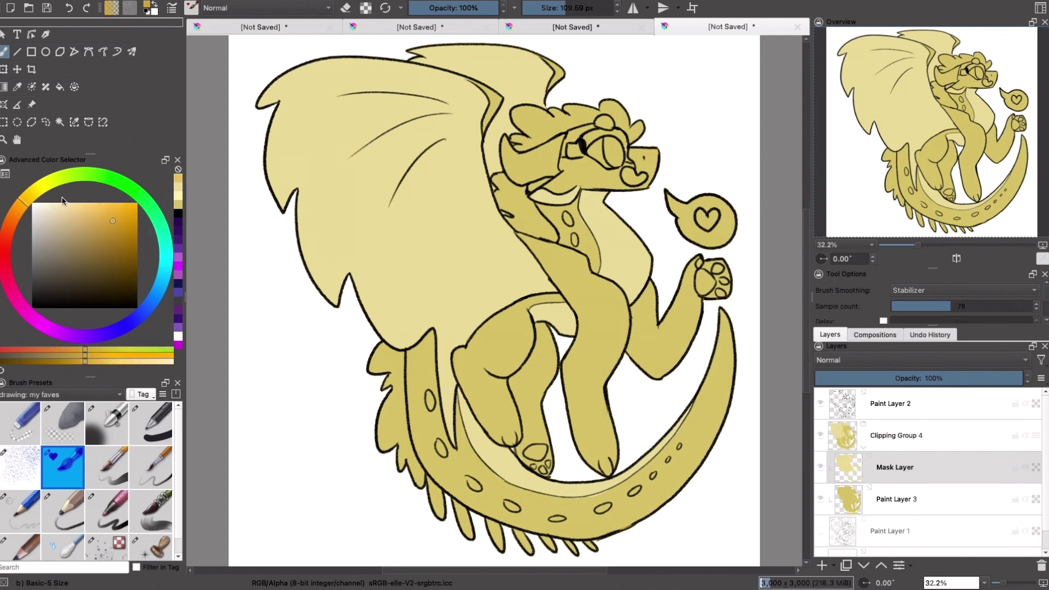
{"action": "left_click_drag", "start_coordinate": [655, 153], "coordinate": [648, 169]}
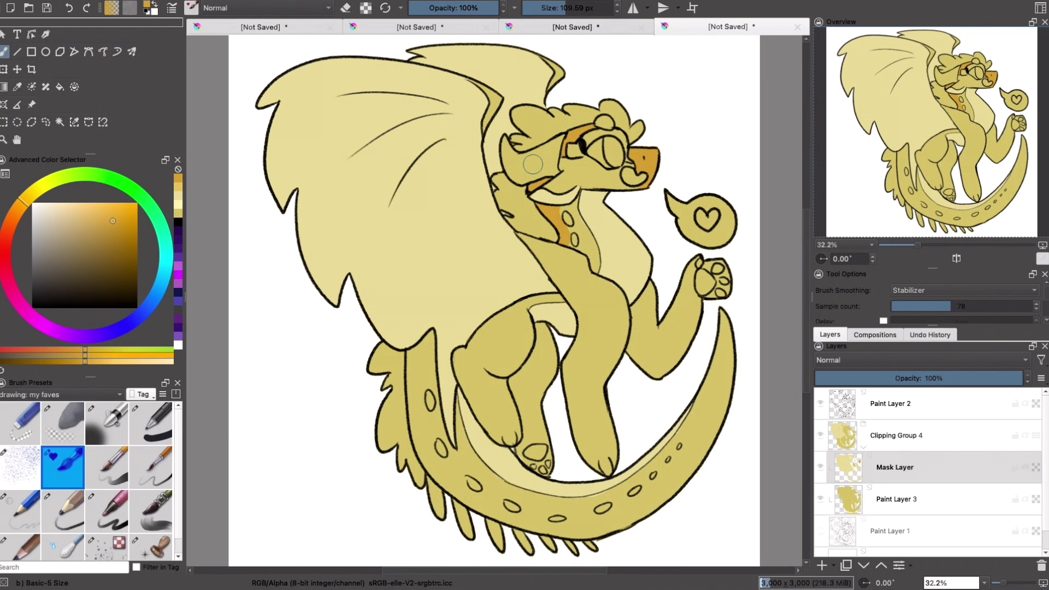
Step: Paint orange-gold patches on the shoulder, foreleg and hind leg, and fill the neck and tail spots with cream
{"action": "mouse_move", "coordinate": [563, 257]}
{"action": "left_mouse_down"}
{"action": "mouse_move", "coordinate": [599, 383]}
{"action": "mouse_move", "coordinate": [607, 294]}
{"action": "left_mouse_up"}
{"action": "key", "text": "ctrl+z"}
{"action": "mouse_move", "coordinate": [533, 326]}
{"action": "left_mouse_down"}
{"action": "mouse_move", "coordinate": [509, 326]}
{"action": "mouse_move", "coordinate": [512, 353]}
{"action": "left_mouse_up"}
{"action": "left_click_drag", "start_coordinate": [496, 396], "coordinate": [501, 401]}
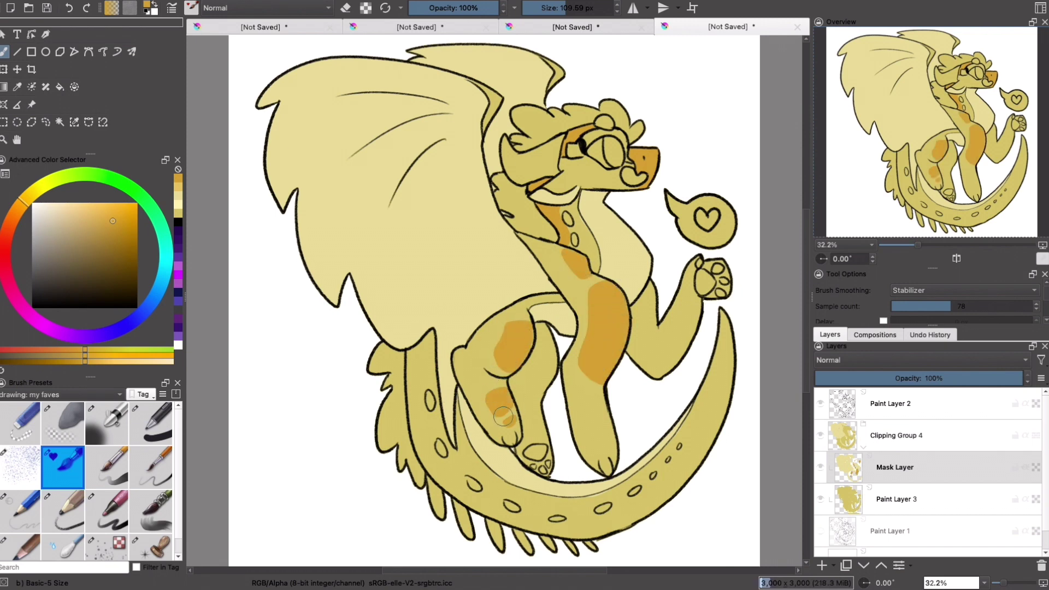
{"action": "left_click_drag", "start_coordinate": [569, 218], "coordinate": [574, 239]}
{"action": "left_click", "coordinate": [431, 403]}
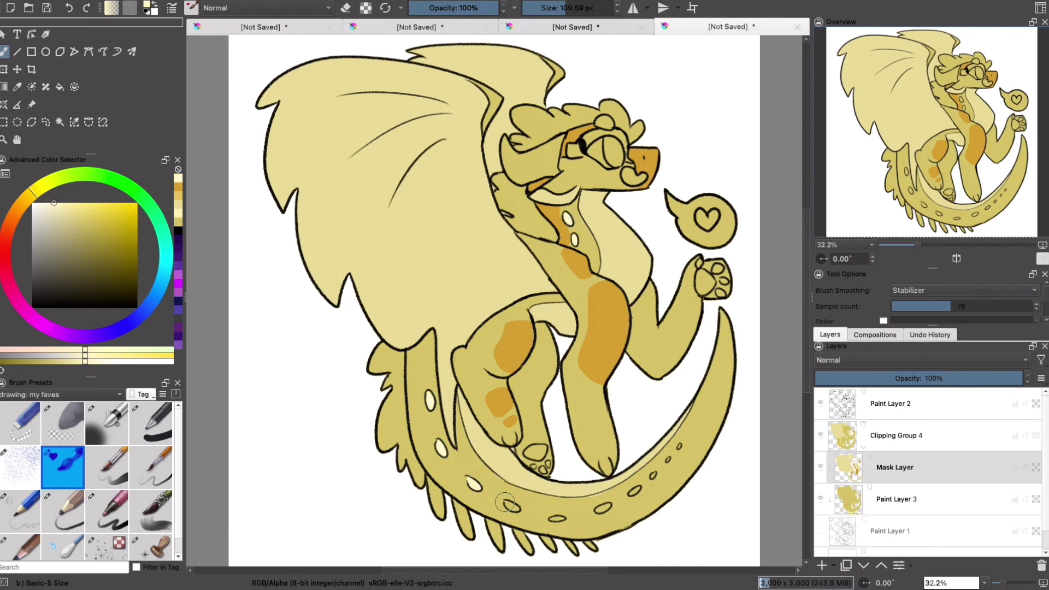
Step: Add a paint layer above the Mask Layer in the clipping group and select the near wing and face areas from the line art
{"action": "left_click", "coordinate": [896, 436]}
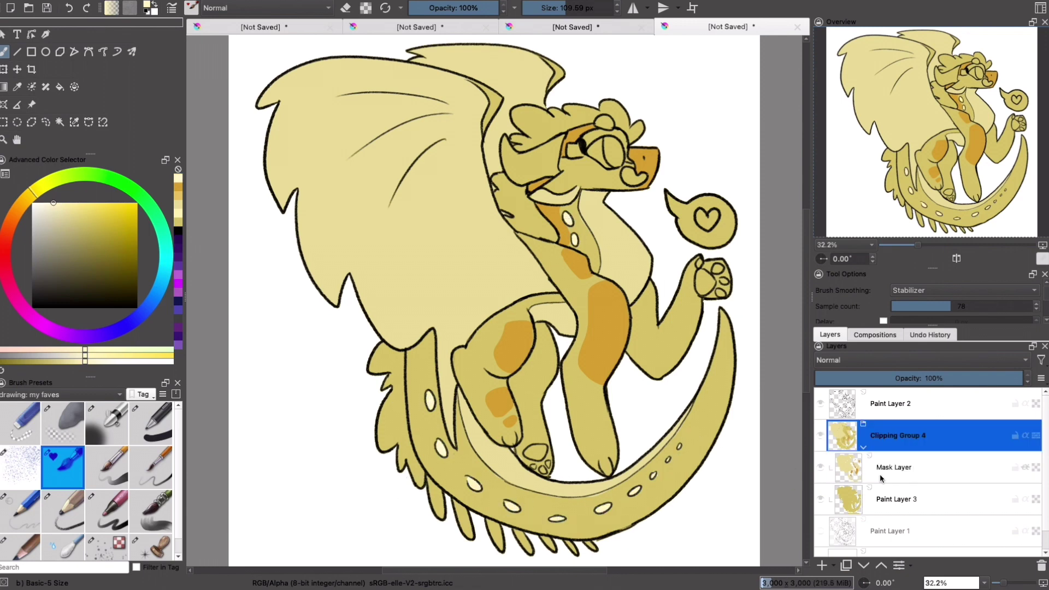
{"action": "key", "text": "Insert"}
{"action": "left_click", "coordinate": [891, 404]}
{"action": "left_click", "coordinate": [478, 199]}
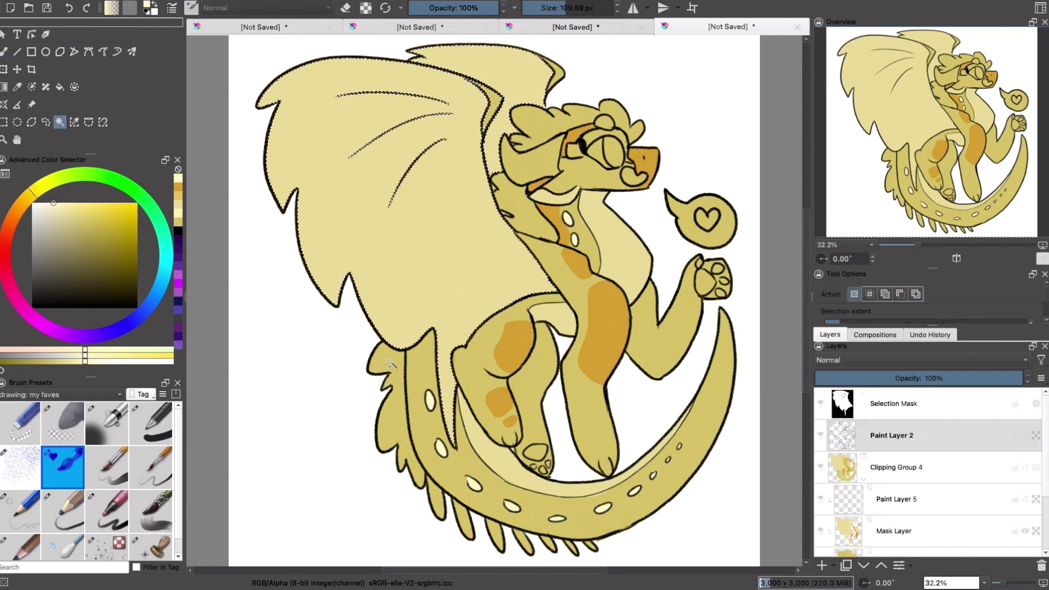
{"action": "left_click", "coordinate": [645, 162], "text": "shift"}
{"action": "left_click", "coordinate": [896, 499]}
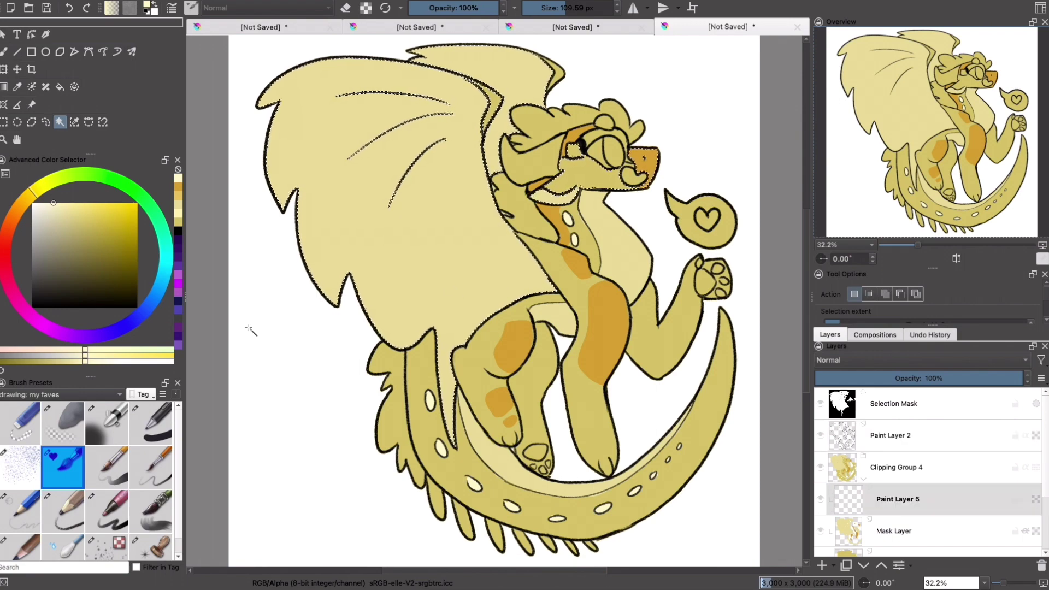
Step: Try spattering white speckles over the face and near wing with a speckle brush
{"action": "scroll", "coordinate": [44, 432], "scroll_direction": "down", "scroll_amount": 1}
{"action": "left_click", "coordinate": [20, 450]}
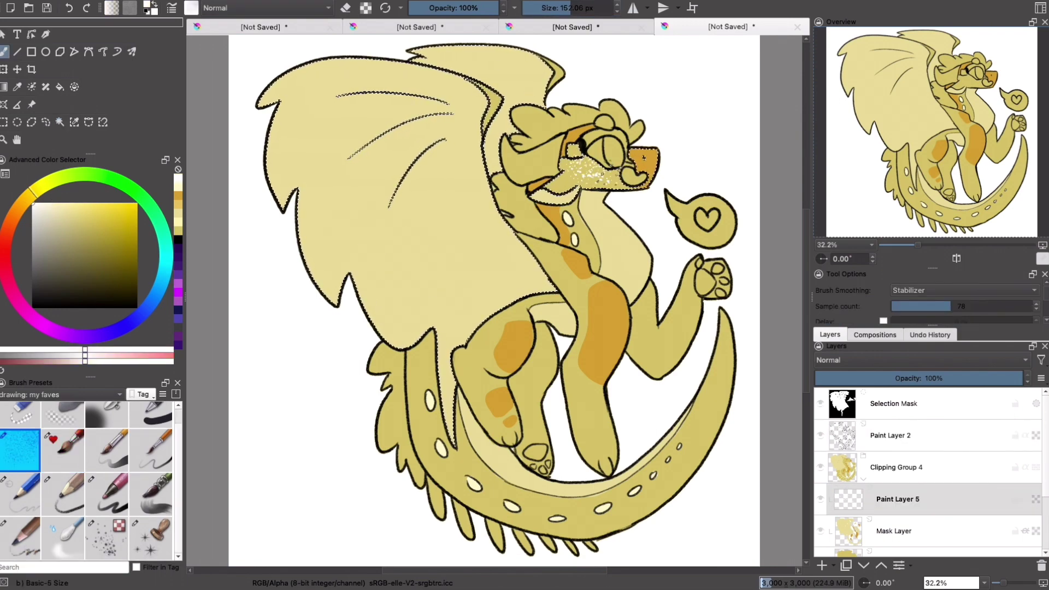
{"action": "left_click_drag", "start_coordinate": [527, 257], "coordinate": [539, 276]}
{"action": "left_click_drag", "start_coordinate": [451, 161], "coordinate": [382, 129]}
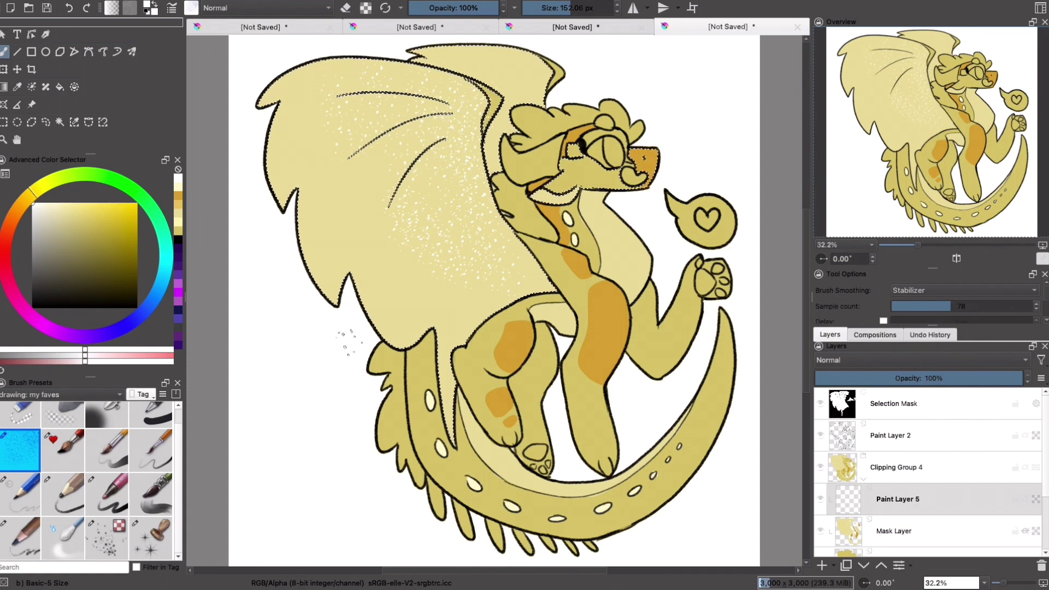
Step: Open the Stamp Sparkles brush's scatter settings and stamp small white sparkles across the near wing
{"action": "key", "text": "/"}
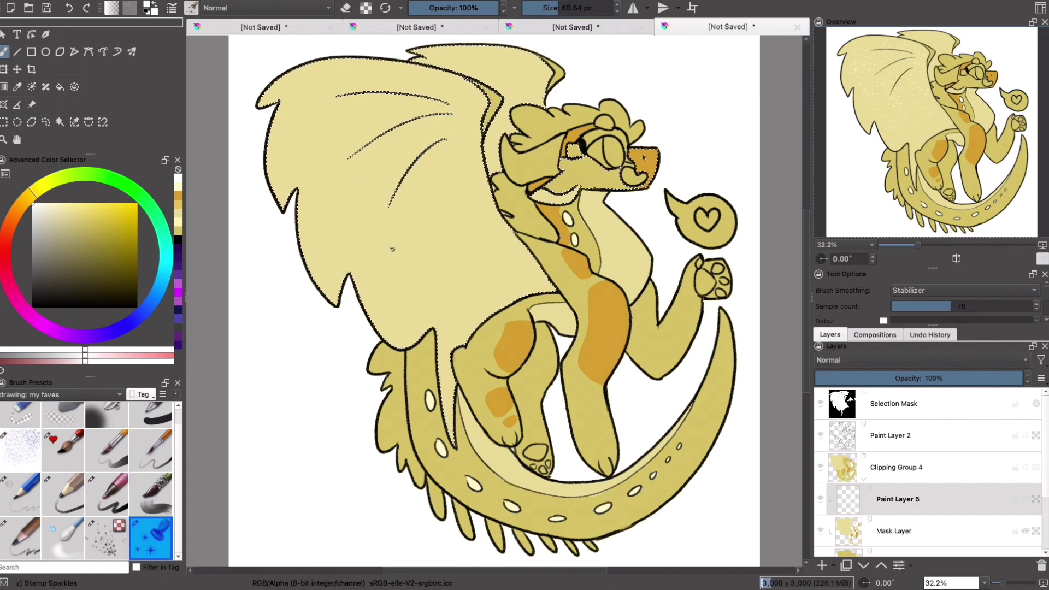
{"action": "key", "text": "F5"}
{"action": "left_click", "coordinate": [460, 373]}
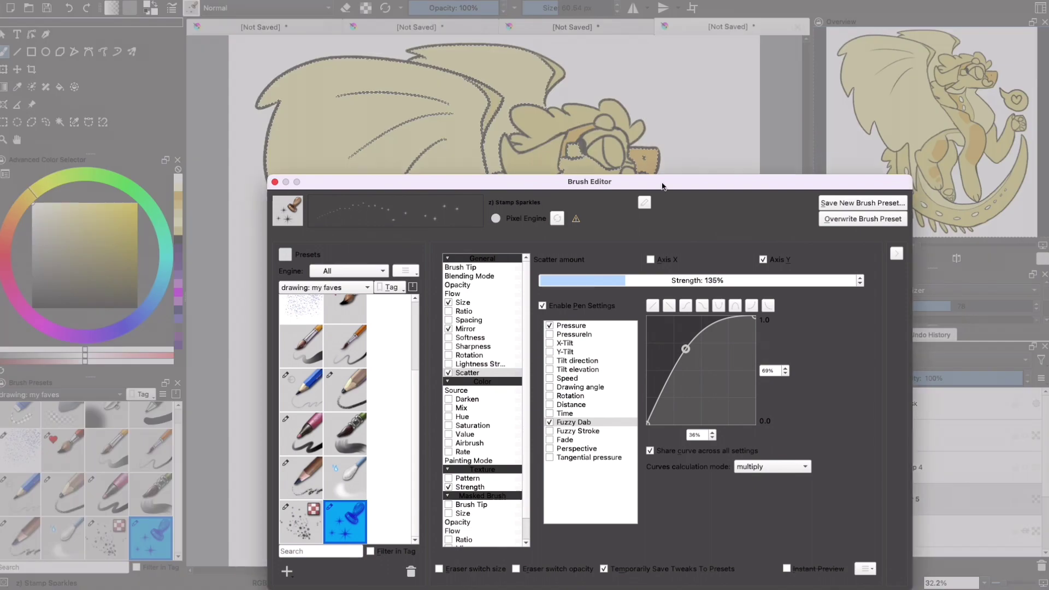
{"action": "left_click_drag", "start_coordinate": [276, 187], "coordinate": [277, 449]}
{"action": "left_click", "coordinate": [277, 446]}
{"action": "left_click_drag", "start_coordinate": [533, 274], "coordinate": [470, 168]}
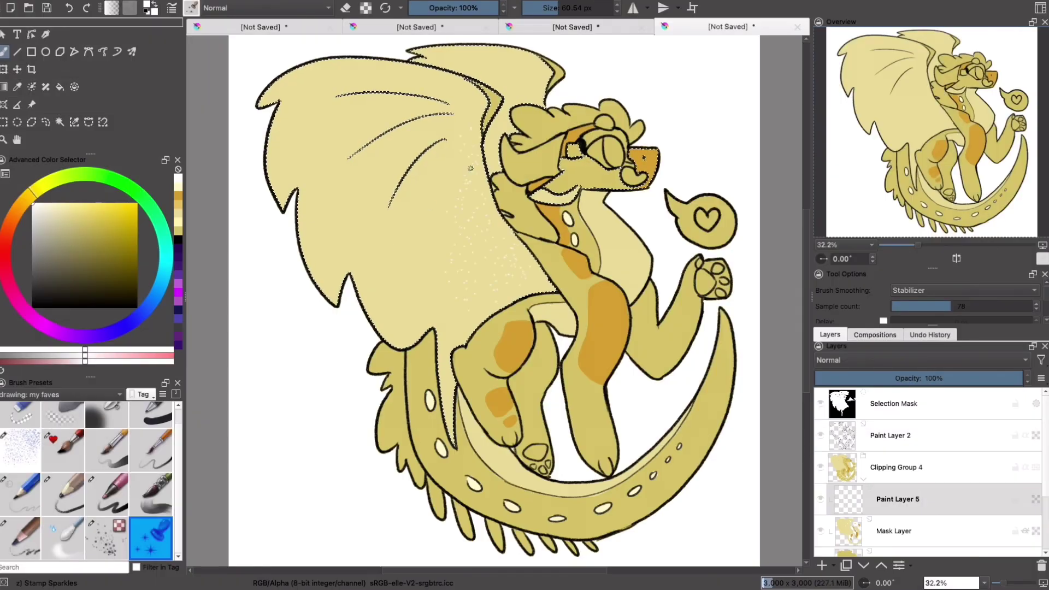
{"action": "left_click_drag", "start_coordinate": [329, 263], "coordinate": [387, 88]}
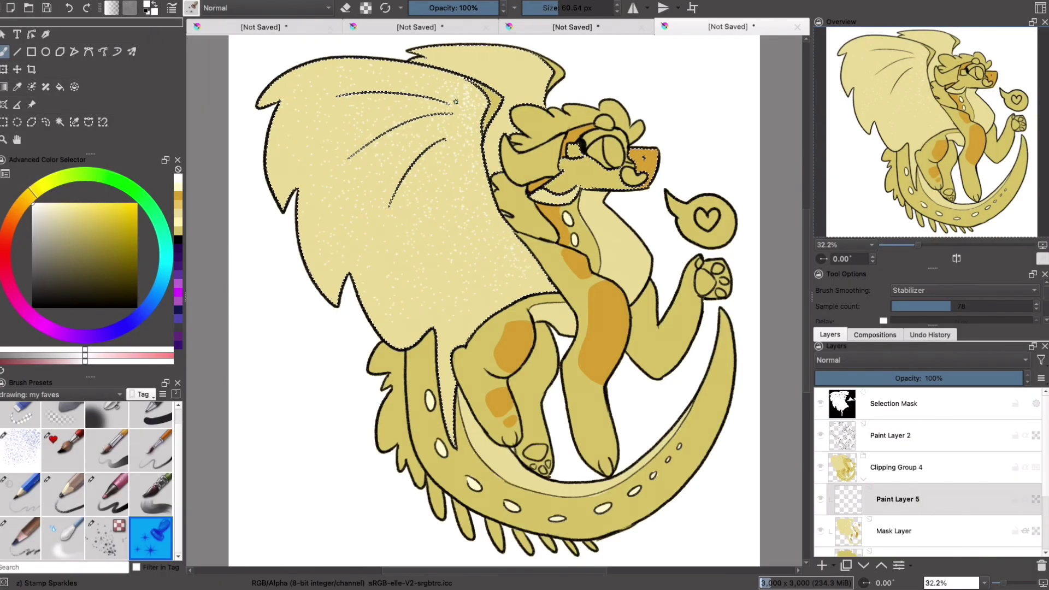
Step: Shade the near wing's jagged outer edge dark grey with the Airbrush Soft brush, widening the fade with a larger brush
{"action": "left_click", "coordinate": [32, 280]}
{"action": "left_click", "coordinate": [106, 416]}
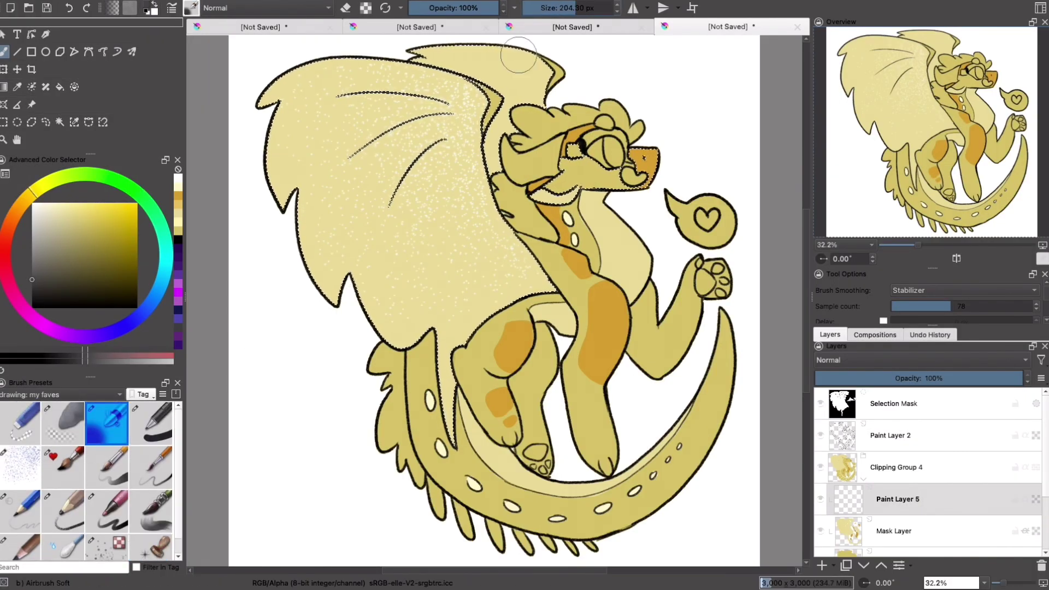
{"action": "left_click_drag", "start_coordinate": [445, 345], "coordinate": [455, 437]}
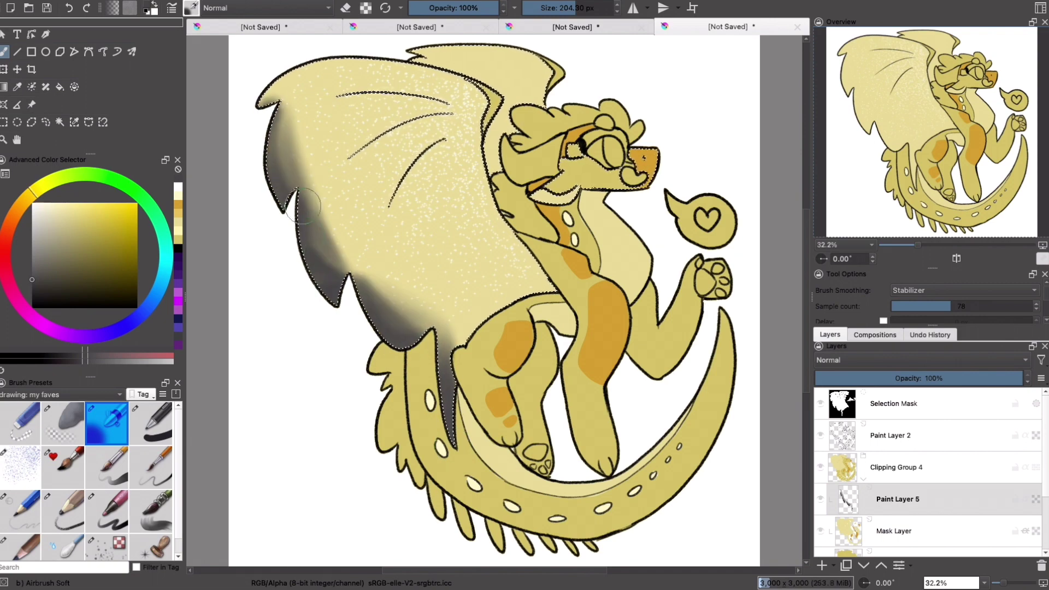
{"action": "key", "text": "bracketright"}
{"action": "key", "text": "bracketright"}
{"action": "key", "text": "bracketright"}
{"action": "left_click_drag", "start_coordinate": [437, 323], "coordinate": [341, 269]}
Step: Blend orange-gold between the near wing's dark edge and pale membrane, and stamp white sparkles over the gradient
{"action": "left_click", "coordinate": [335, 102], "text": "ctrl"}
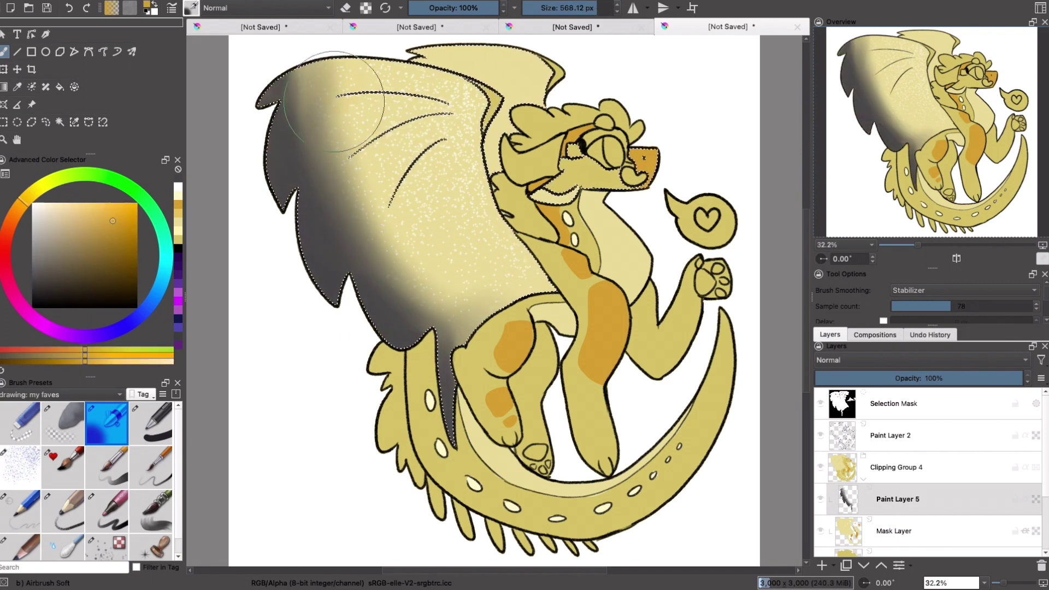
{"action": "left_click_drag", "start_coordinate": [321, 212], "coordinate": [383, 163]}
{"action": "key", "text": "slash"}
{"action": "key", "text": "x"}
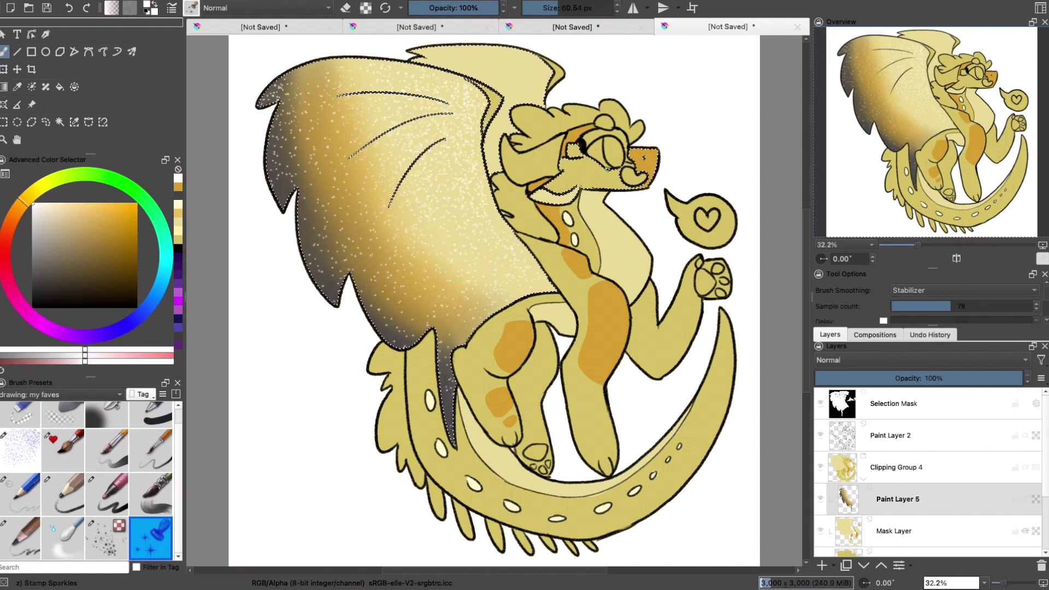
{"action": "left_click", "coordinate": [127, 6]}
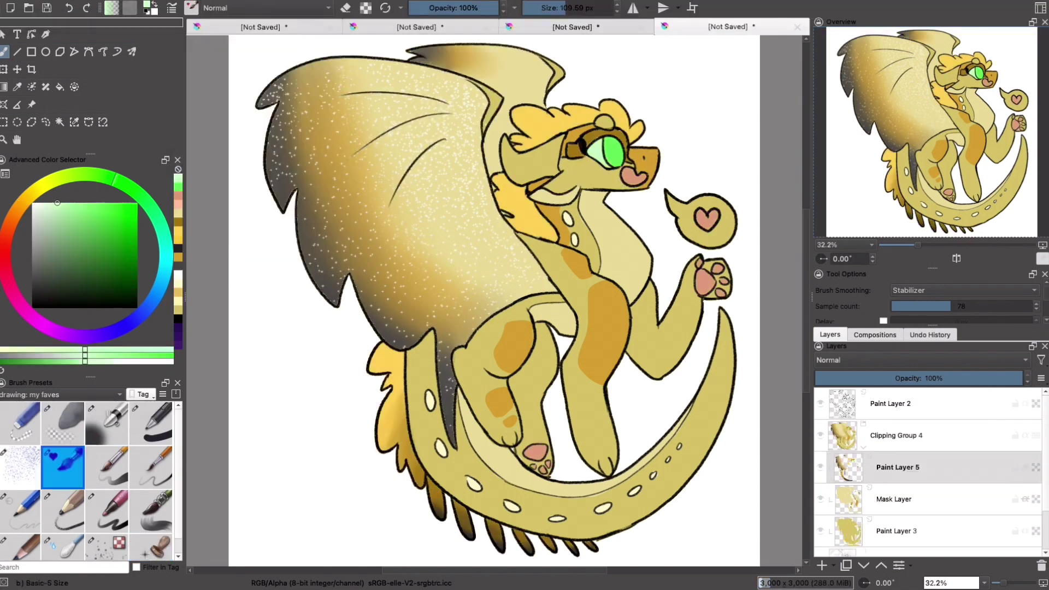
Step: Add a paint layer above Paint Layer 5 and airbrush black shading over the upper part of the green iris
{"action": "key", "text": "slash"}
{"action": "key", "text": "1"}
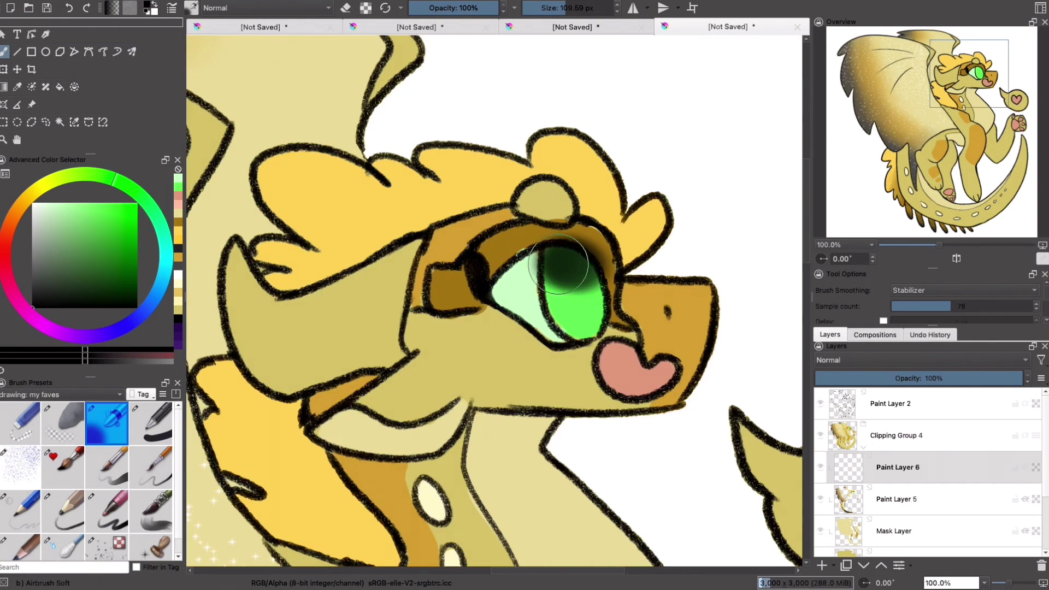
{"action": "left_click_drag", "start_coordinate": [607, 274], "coordinate": [615, 315]}
{"action": "left_click_drag", "start_coordinate": [607, 270], "coordinate": [651, 328]}
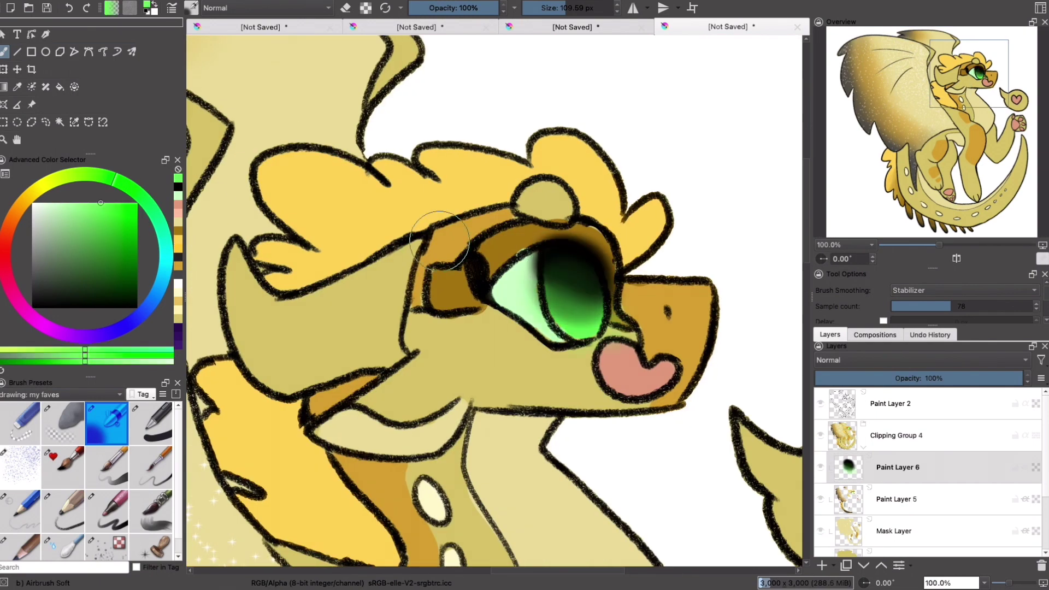
{"action": "key", "text": "ctrl+z"}
{"action": "key", "text": "ctrl+z"}
{"action": "left_click", "coordinate": [560, 293], "text": "ctrl"}
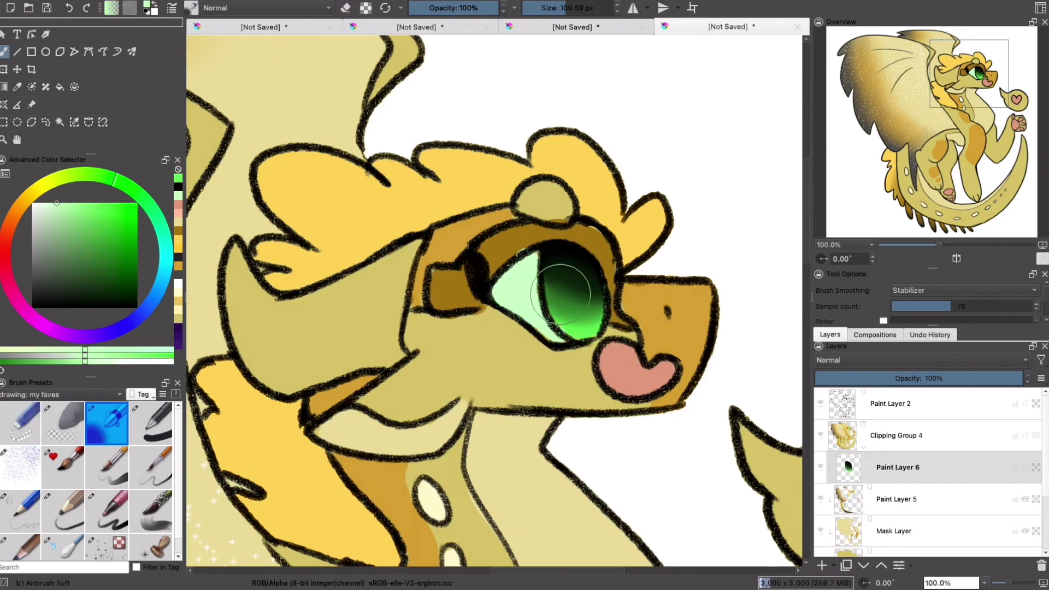
Step: Finish the iris shading, paint a white heart and small white highlights in the eye, and recolour the horn behind it pale cream
{"action": "left_click_drag", "start_coordinate": [566, 270], "coordinate": [558, 292]}
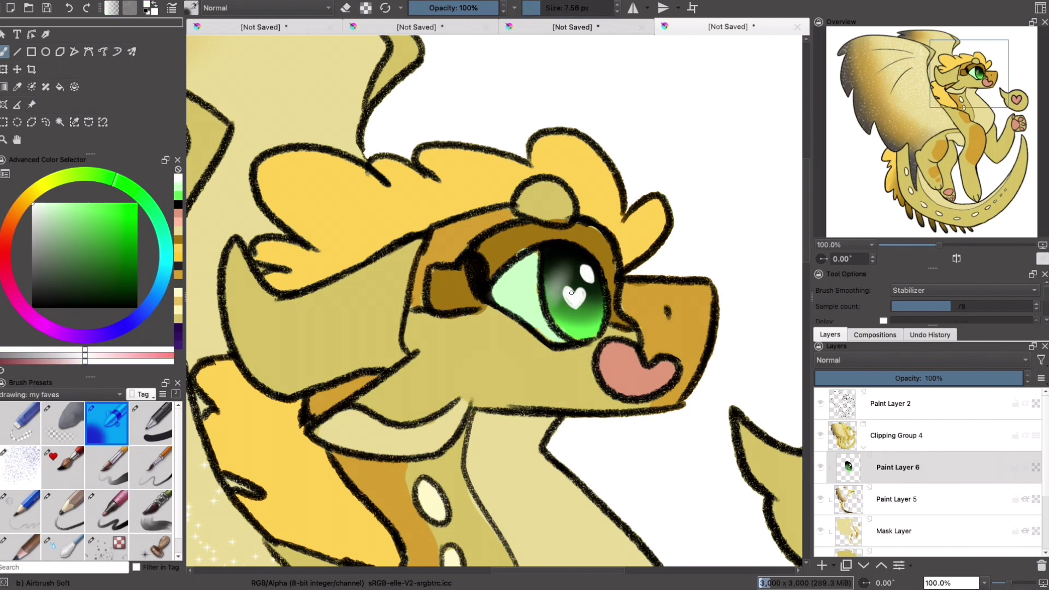
{"action": "key", "text": "/"}
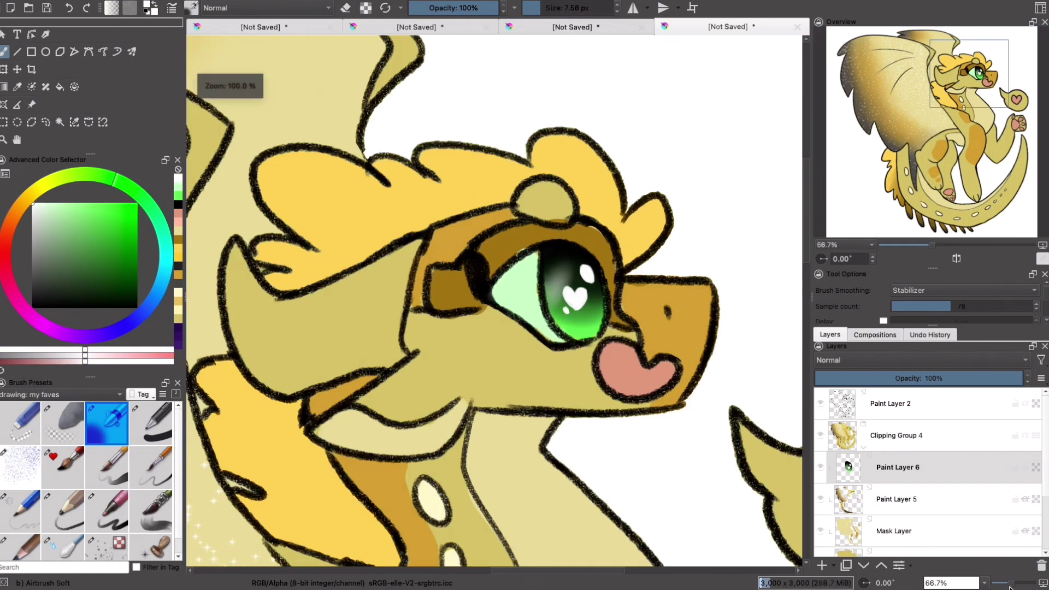
{"action": "mouse_move", "coordinate": [404, 262]}
{"action": "left_mouse_down"}
{"action": "mouse_move", "coordinate": [306, 306]}
{"action": "mouse_move", "coordinate": [237, 307]}
{"action": "left_mouse_up"}
{"action": "scroll", "coordinate": [151, 533], "scroll_direction": "down", "scroll_amount": 1}
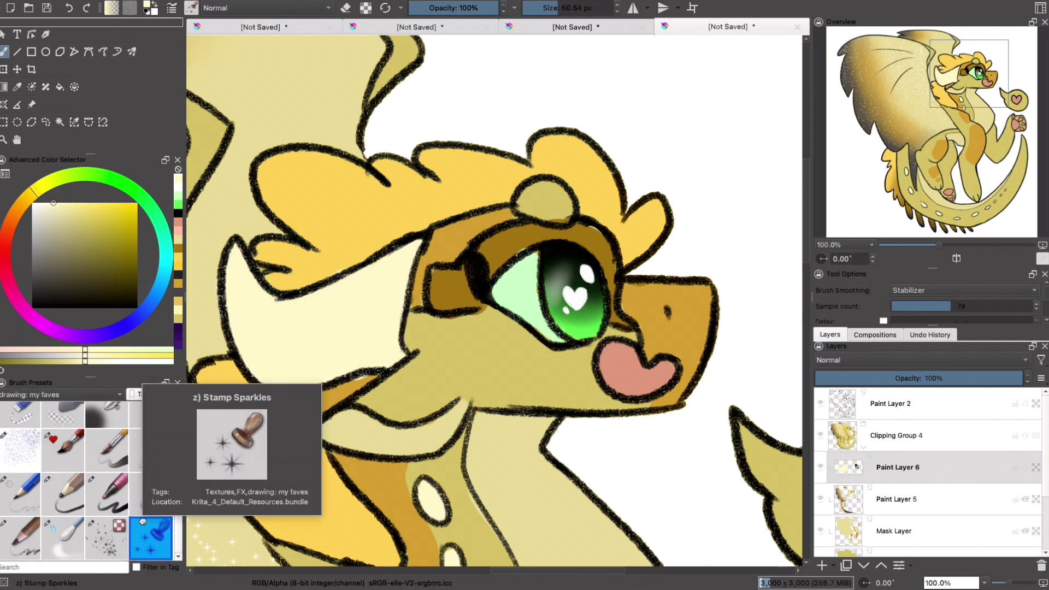
Step: Lasso the cheek below the eye and stamp dark brown sparkle freckles inside it with the Stamp Sparkles brush
{"action": "left_click", "coordinate": [150, 538]}
{"action": "left_click", "coordinate": [521, 350], "text": "ctrl"}
{"action": "left_click", "coordinate": [521, 350]}
{"action": "left_click", "coordinate": [46, 121]}
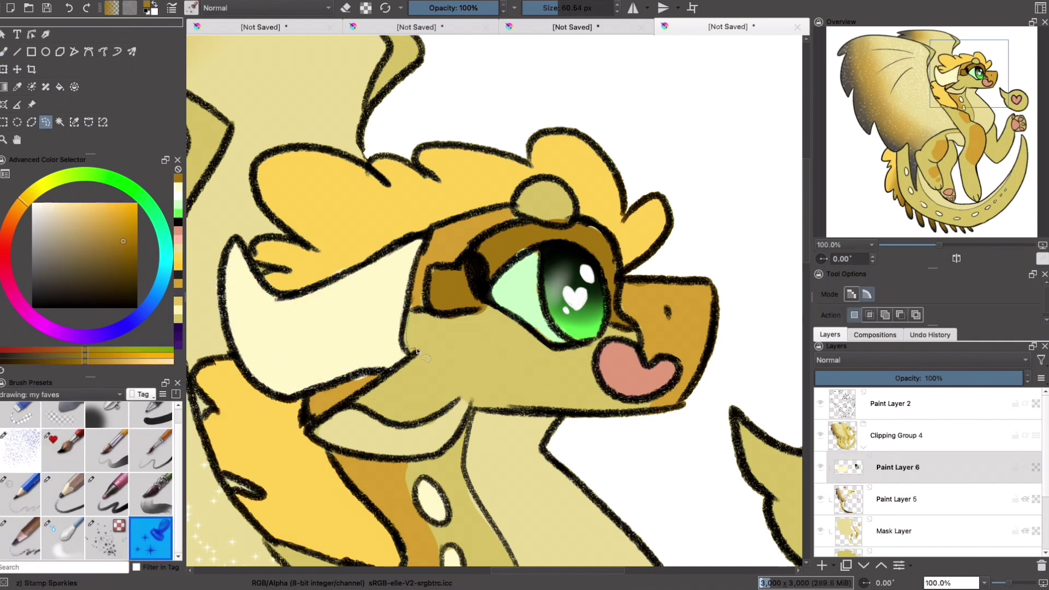
{"action": "mouse_move", "coordinate": [429, 319]}
{"action": "left_mouse_down"}
{"action": "mouse_move", "coordinate": [525, 336]}
{"action": "mouse_move", "coordinate": [500, 328]}
{"action": "left_mouse_up"}
{"action": "key", "text": "b"}
{"action": "key", "text": "plus"}
{"action": "left_click", "coordinate": [714, 485], "text": "ctrl"}
{"action": "mouse_move", "coordinate": [413, 368]}
{"action": "left_mouse_down"}
{"action": "mouse_move", "coordinate": [579, 417]}
{"action": "mouse_move", "coordinate": [605, 446]}
{"action": "left_mouse_up"}
Step: Try pale cream sparkles among the brown cheek freckles, undo them and clear the cheek selection
{"action": "left_click", "coordinate": [53, 203]}
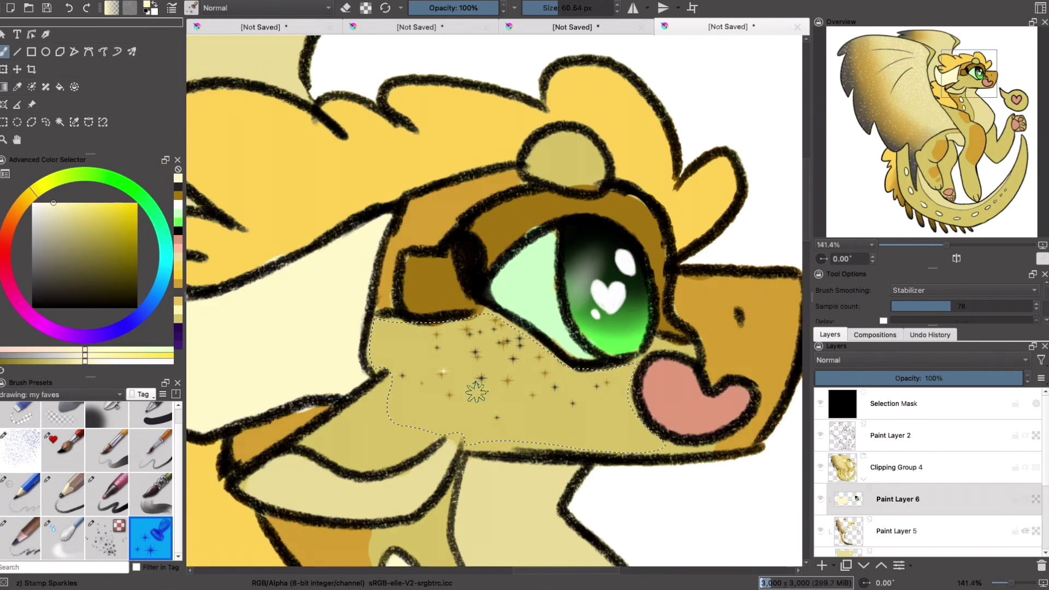
{"action": "left_click", "coordinate": [492, 350]}
{"action": "key", "text": "ctrl+shift+a"}
{"action": "left_click_drag", "start_coordinate": [1014, 584], "coordinate": [1009, 585]}
{"action": "key", "text": "ctrl+z"}
{"action": "key", "text": "1"}
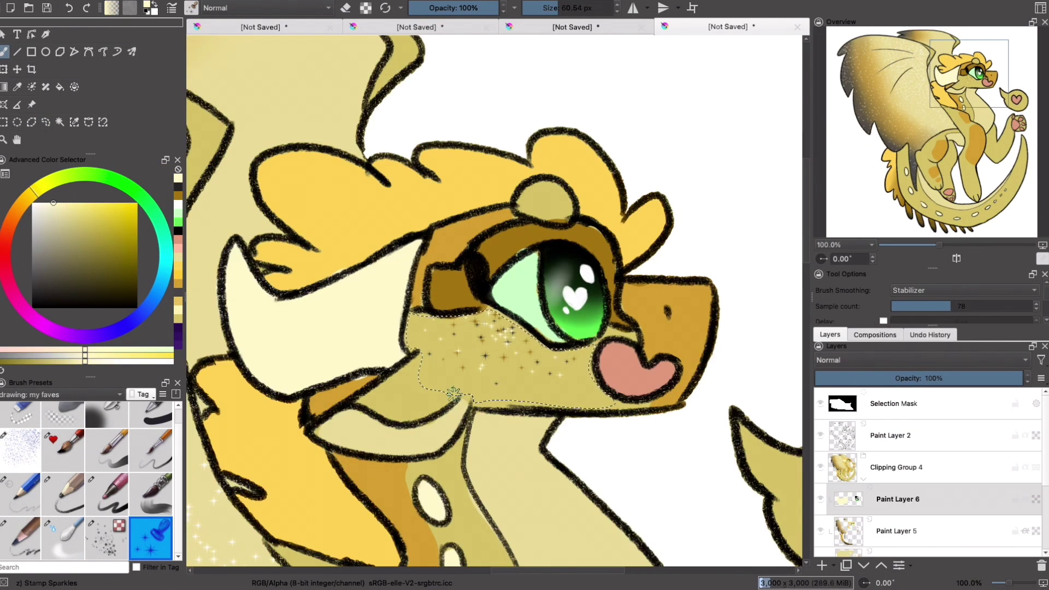
{"action": "key", "text": "ctrl+shift+a"}
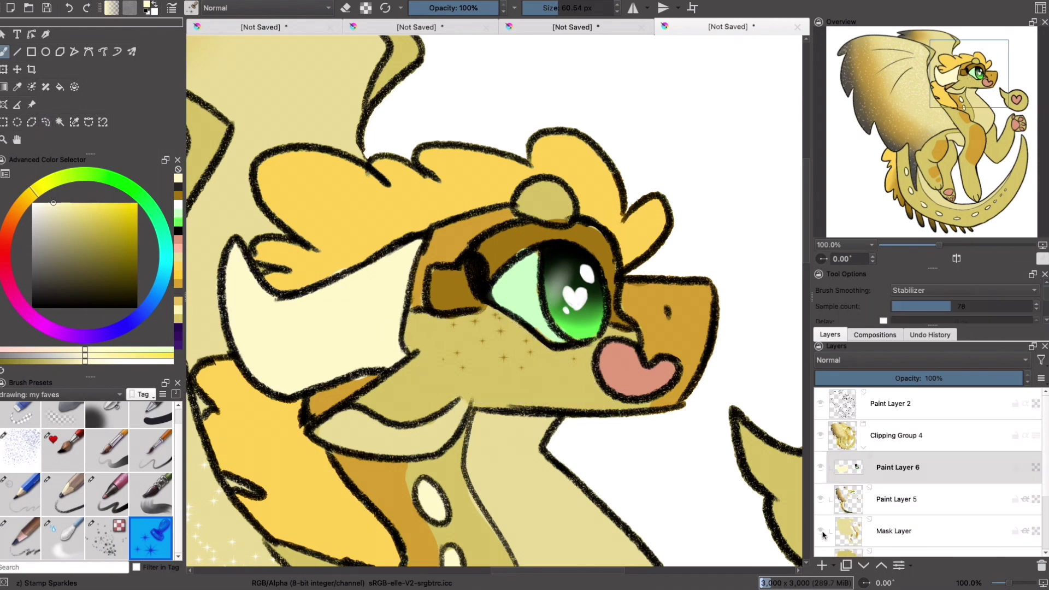
Step: Add a paint layer above Paint Layer 6 and set it to Multiply blending at 37% opacity
{"action": "left_click_drag", "start_coordinate": [1009, 583], "coordinate": [1000, 583]}
{"action": "left_click", "coordinate": [822, 566]}
{"action": "left_click", "coordinate": [921, 360]}
{"action": "left_click", "coordinate": [893, 380]}
{"action": "left_click", "coordinate": [893, 380]}
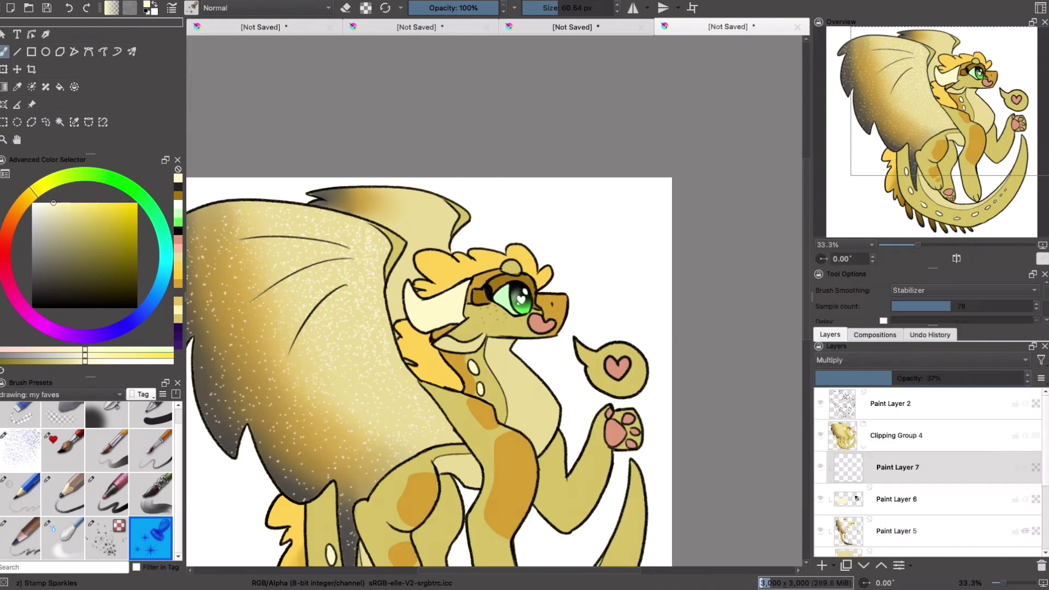
Step: Choose a light purple with the Basic-5 Size brush and paint a shadow on the neck under the jaw
{"action": "left_click", "coordinate": [66, 332]}
{"action": "left_click", "coordinate": [88, 204]}
{"action": "left_click", "coordinate": [63, 450]}
{"action": "left_click_drag", "start_coordinate": [490, 343], "coordinate": [513, 344]}
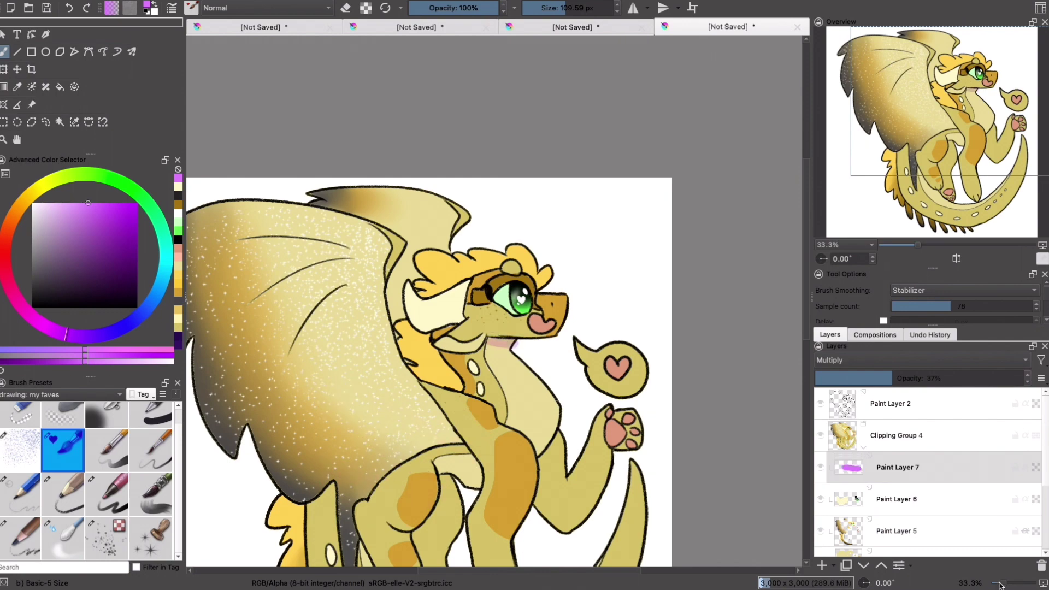
Step: Reduce the brush to 34.39 px and shade the upper eye white, the tongue and the base of the forehead bump
{"action": "key", "text": "1"}
{"action": "key", "text": "bracketleft"}
{"action": "key", "text": "bracketleft"}
{"action": "key", "text": "bracketleft"}
{"action": "left_click_drag", "start_coordinate": [492, 295], "coordinate": [549, 246]}
{"action": "mouse_move", "coordinate": [525, 229]}
{"action": "left_mouse_down"}
{"action": "mouse_move", "coordinate": [579, 225]}
{"action": "mouse_move", "coordinate": [571, 197]}
{"action": "left_mouse_up"}
{"action": "left_click_drag", "start_coordinate": [435, 306], "coordinate": [480, 295]}
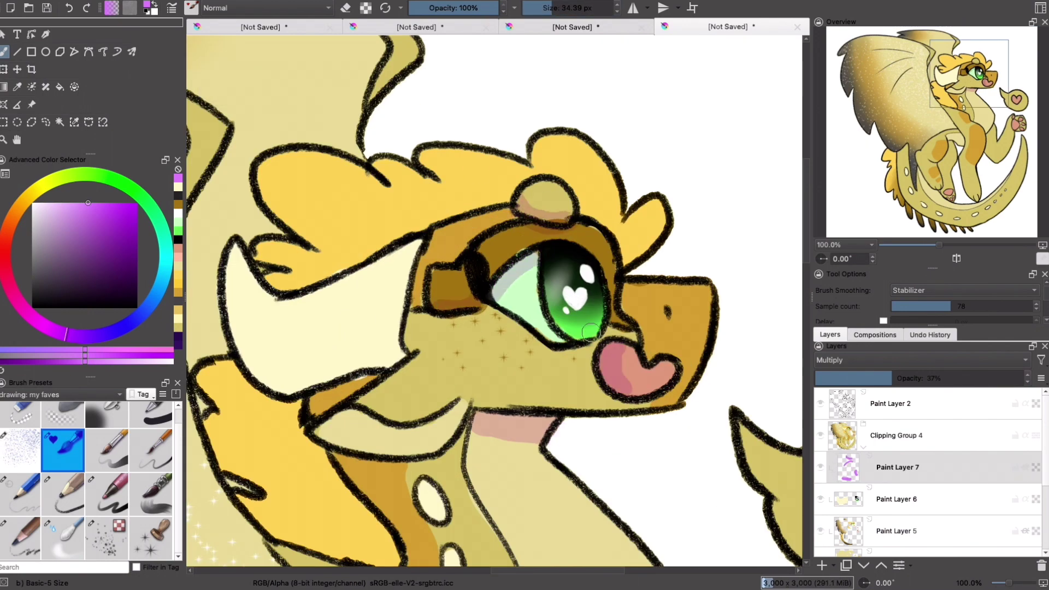
Step: Paint purple shadows beside the snout, along the lower edge of the hair and on the underside of the horn
{"action": "left_click_drag", "start_coordinate": [608, 339], "coordinate": [638, 327]}
{"action": "left_click_drag", "start_coordinate": [581, 207], "coordinate": [639, 252]}
{"action": "mouse_move", "coordinate": [491, 193]}
{"action": "left_mouse_down"}
{"action": "mouse_move", "coordinate": [382, 247]}
{"action": "mouse_move", "coordinate": [331, 222]}
{"action": "mouse_move", "coordinate": [318, 279]}
{"action": "left_mouse_up"}
{"action": "left_click_drag", "start_coordinate": [398, 338], "coordinate": [238, 344]}
{"action": "left_click_drag", "start_coordinate": [238, 343], "coordinate": [396, 350]}
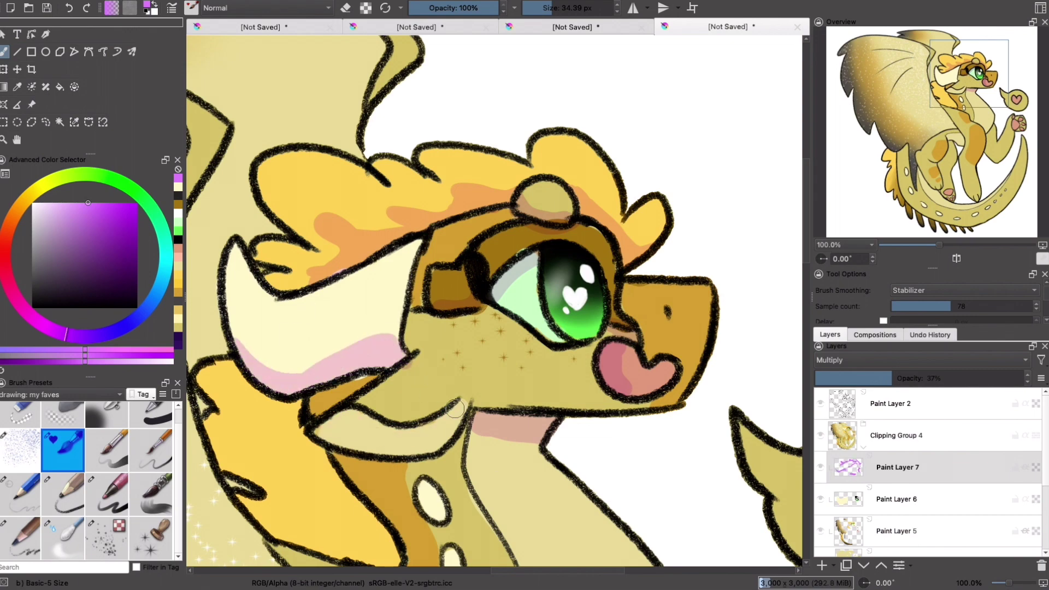
Step: Shade the cheek frill, the neck beneath it and the top of the mane under the horn
{"action": "left_click_drag", "start_coordinate": [454, 408], "coordinate": [339, 420]}
{"action": "mouse_move", "coordinate": [489, 474]}
{"action": "left_mouse_down"}
{"action": "mouse_move", "coordinate": [383, 462]}
{"action": "mouse_move", "coordinate": [344, 471]}
{"action": "left_mouse_up"}
{"action": "mouse_move", "coordinate": [372, 394]}
{"action": "left_mouse_down"}
{"action": "mouse_move", "coordinate": [306, 407]}
{"action": "mouse_move", "coordinate": [245, 388]}
{"action": "left_mouse_up"}
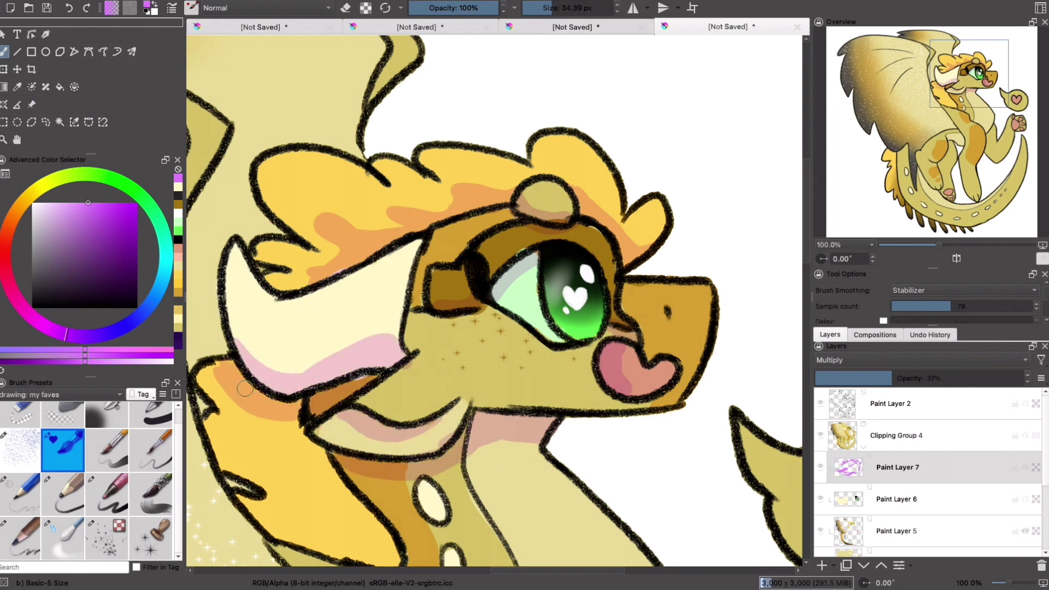
Step: Shade the lower chest, the wing membrane along the shoulder and the inner edge of the neck mane
{"action": "scroll", "coordinate": [245, 389], "scroll_direction": "down", "scroll_amount": 5}
{"action": "mouse_move", "coordinate": [683, 418]}
{"action": "left_mouse_down"}
{"action": "mouse_move", "coordinate": [508, 454]}
{"action": "mouse_move", "coordinate": [503, 470]}
{"action": "left_mouse_up"}
{"action": "left_click_drag", "start_coordinate": [684, 443], "coordinate": [601, 541]}
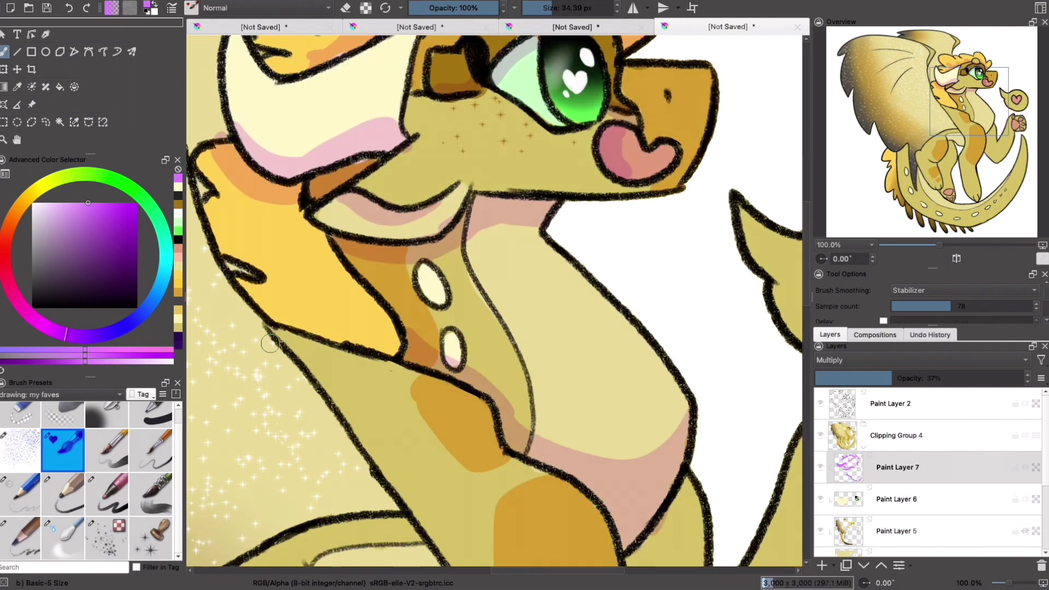
{"action": "mouse_move", "coordinate": [270, 343]}
{"action": "left_mouse_down"}
{"action": "mouse_move", "coordinate": [394, 525]}
{"action": "mouse_move", "coordinate": [298, 382]}
{"action": "left_mouse_up"}
{"action": "mouse_move", "coordinate": [236, 295]}
{"action": "left_mouse_down"}
{"action": "mouse_move", "coordinate": [327, 219]}
{"action": "mouse_move", "coordinate": [337, 282]}
{"action": "left_mouse_up"}
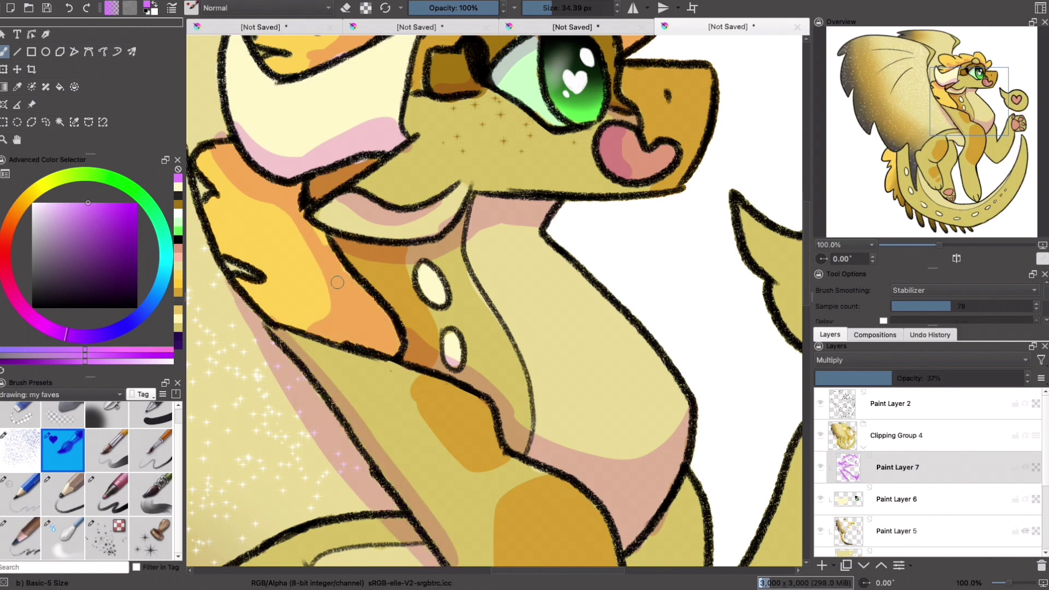
Step: Shade the far wing's lower edge and the wing area behind the dragon's head
{"action": "key", "text": "minus"}
{"action": "mouse_move", "coordinate": [591, 106]}
{"action": "left_mouse_down"}
{"action": "mouse_move", "coordinate": [574, 164]}
{"action": "mouse_move", "coordinate": [377, 110]}
{"action": "left_mouse_up"}
{"action": "left_click_drag", "start_coordinate": [516, 155], "coordinate": [486, 266]}
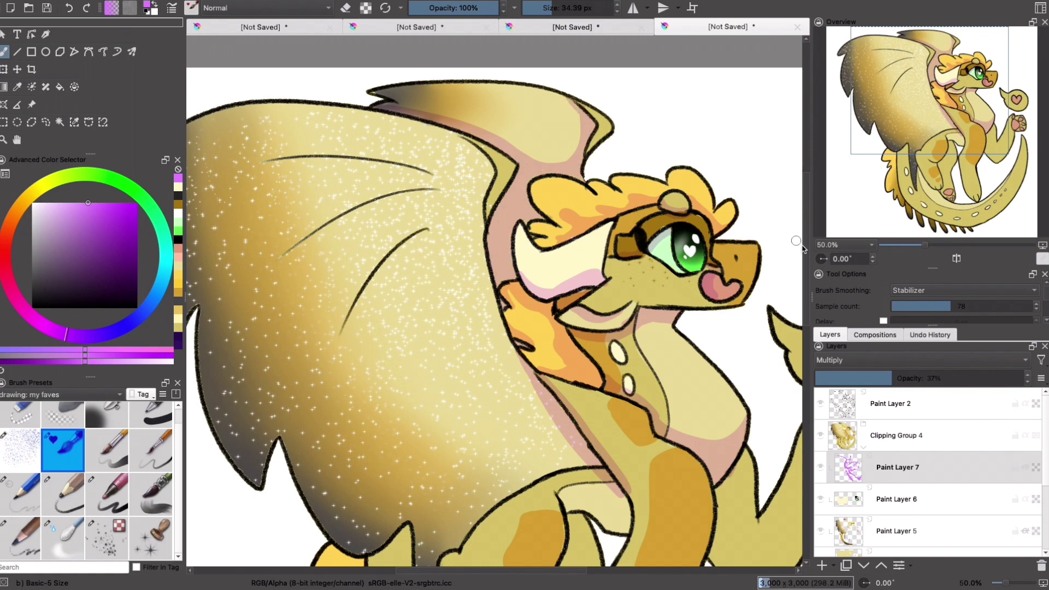
Step: Paint purple shadows on the near wing's jagged tips and on the belly behind the foreleg
{"action": "left_click_drag", "start_coordinate": [803, 247], "coordinate": [902, 135]}
{"action": "left_click_drag", "start_coordinate": [298, 246], "coordinate": [276, 280]}
{"action": "left_click_drag", "start_coordinate": [382, 375], "coordinate": [353, 429]}
{"action": "left_click_drag", "start_coordinate": [507, 463], "coordinate": [464, 497]}
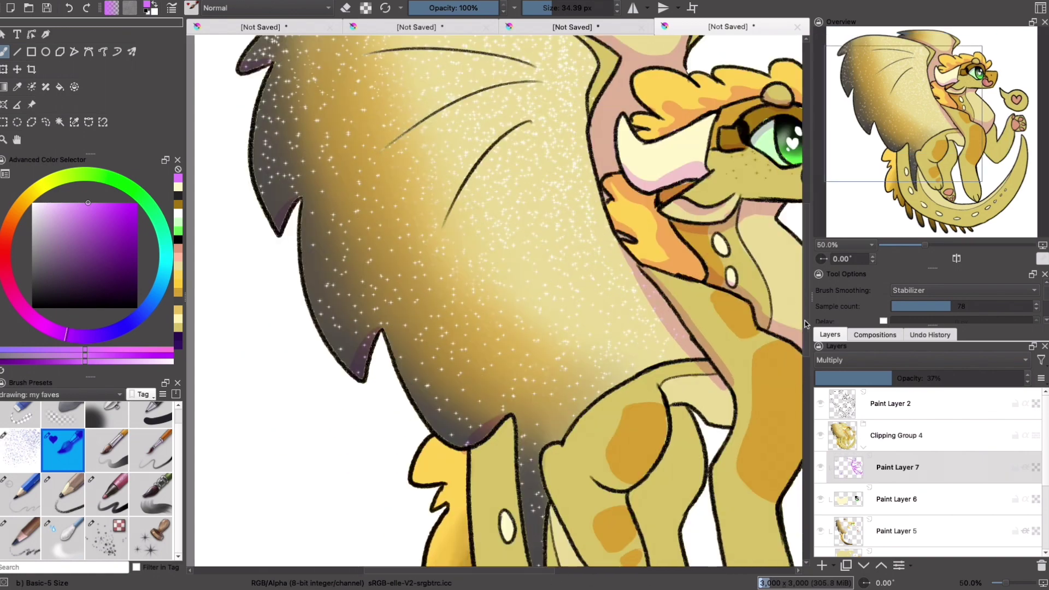
{"action": "left_click_drag", "start_coordinate": [663, 387], "coordinate": [711, 420]}
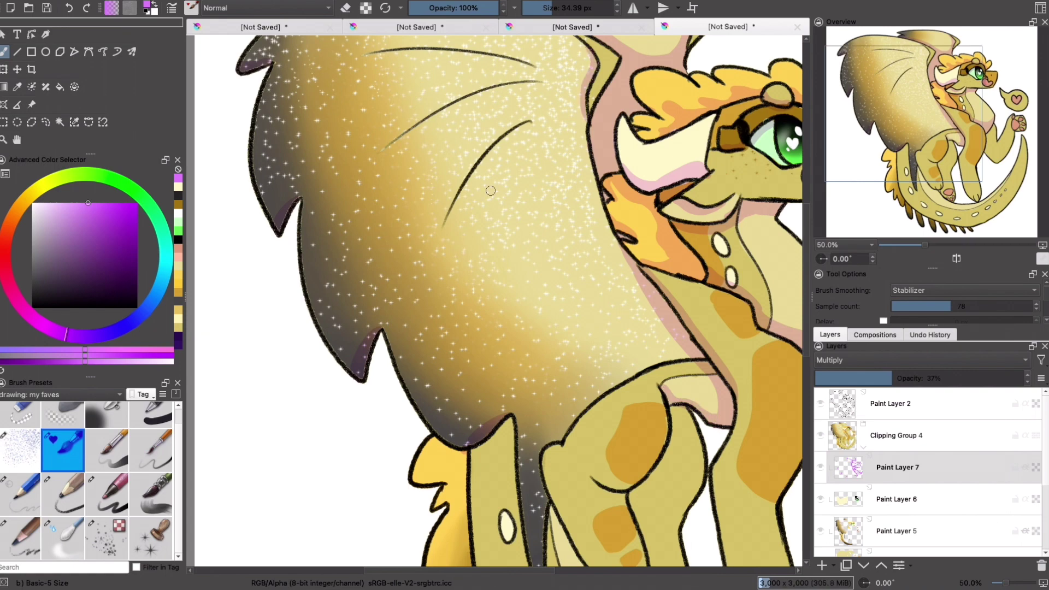
Step: Shade the tail base and orange mane beneath the near wing, continuing the shadow down along the back spines
{"action": "scroll", "coordinate": [359, 352], "scroll_direction": "down", "scroll_amount": 5}
{"action": "left_click_drag", "start_coordinate": [511, 200], "coordinate": [473, 257]}
{"action": "left_click_drag", "start_coordinate": [464, 238], "coordinate": [418, 257]}
{"action": "left_click_drag", "start_coordinate": [500, 202], "coordinate": [516, 298]}
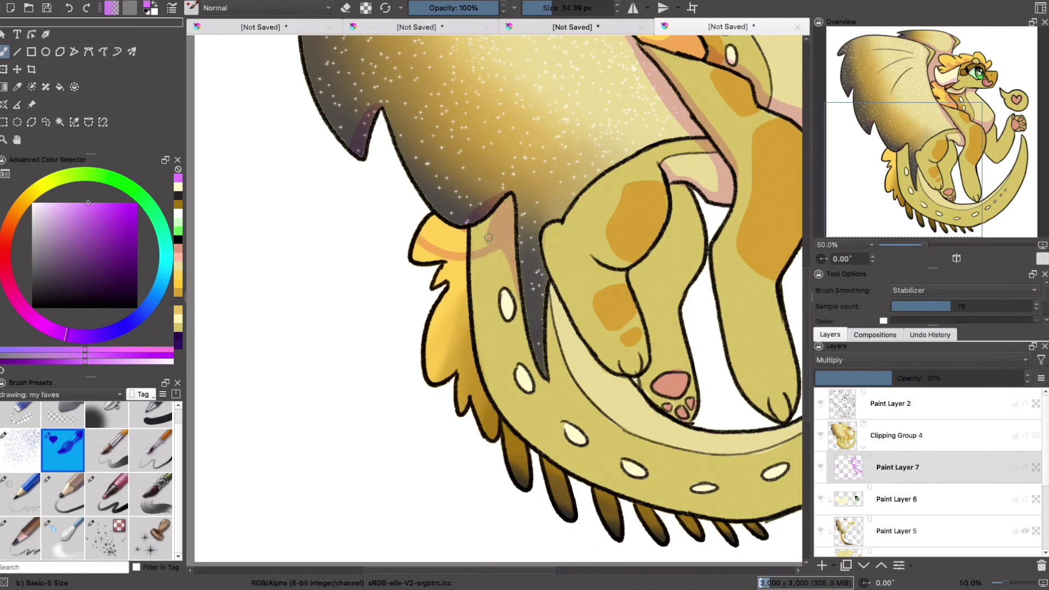
{"action": "left_click_drag", "start_coordinate": [465, 221], "coordinate": [424, 244]}
{"action": "left_click_drag", "start_coordinate": [489, 216], "coordinate": [483, 242]}
{"action": "left_click_drag", "start_coordinate": [468, 315], "coordinate": [498, 435]}
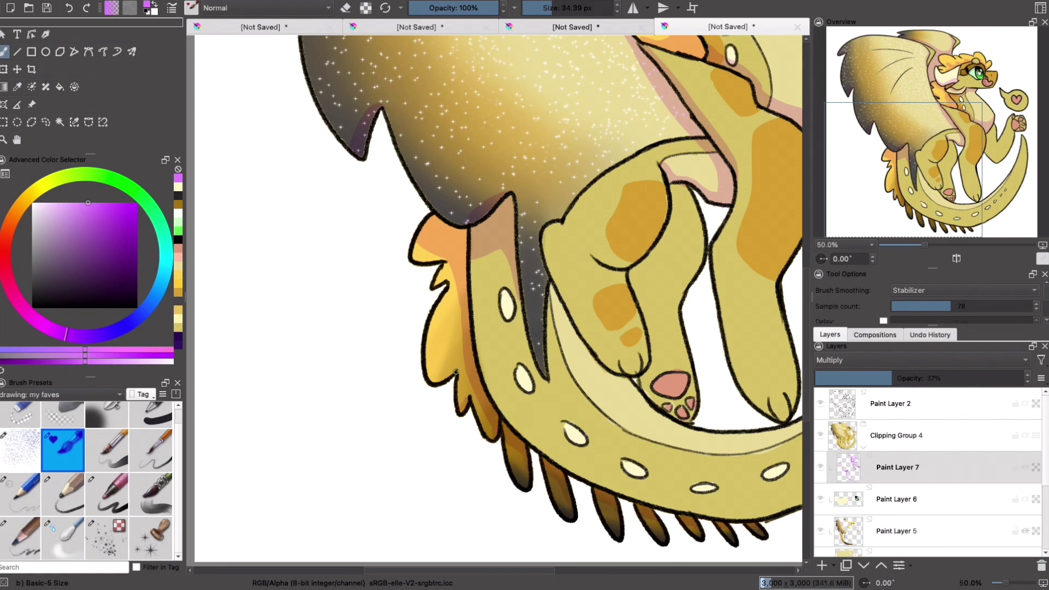
Step: Shade the tail's pale underside behind the near hind leg and the inner side of the far hind leg
{"action": "scroll", "coordinate": [456, 372], "scroll_direction": "right", "scroll_amount": 3}
{"action": "left_click_drag", "start_coordinate": [525, 383], "coordinate": [457, 310]}
{"action": "left_click_drag", "start_coordinate": [597, 210], "coordinate": [533, 324]}
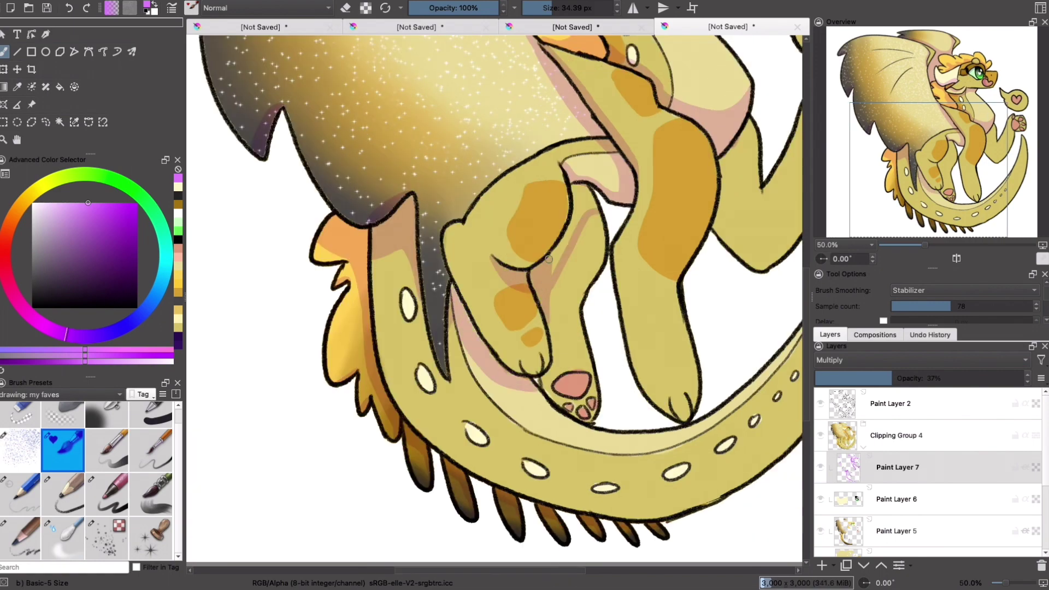
Step: Shade the raised foreleg, the tail's outer edge and the near hind leg's thigh and underside
{"action": "scroll", "coordinate": [459, 429], "scroll_direction": "right", "scroll_amount": 3}
{"action": "scroll", "coordinate": [805, 313], "scroll_direction": "up", "scroll_amount": 3}
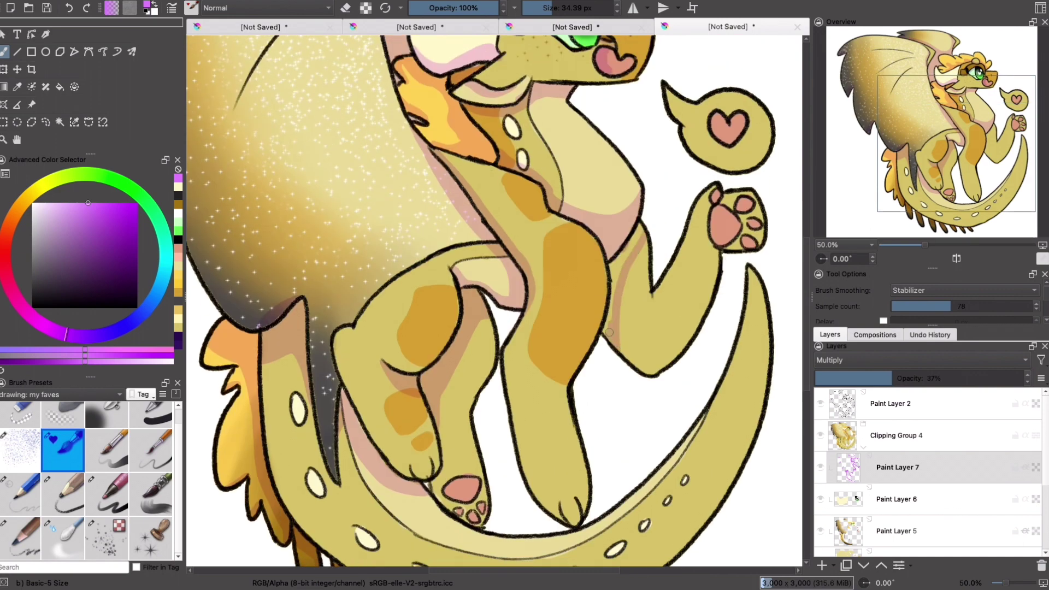
{"action": "scroll", "coordinate": [755, 280], "scroll_direction": "down", "scroll_amount": 1}
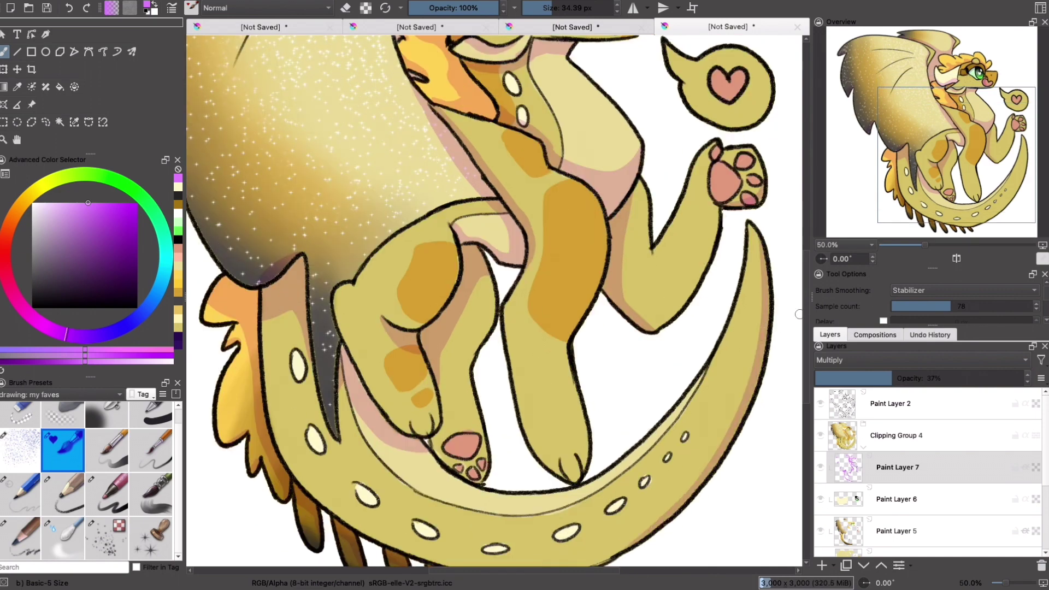
{"action": "scroll", "coordinate": [755, 280], "scroll_direction": "down", "scroll_amount": 1}
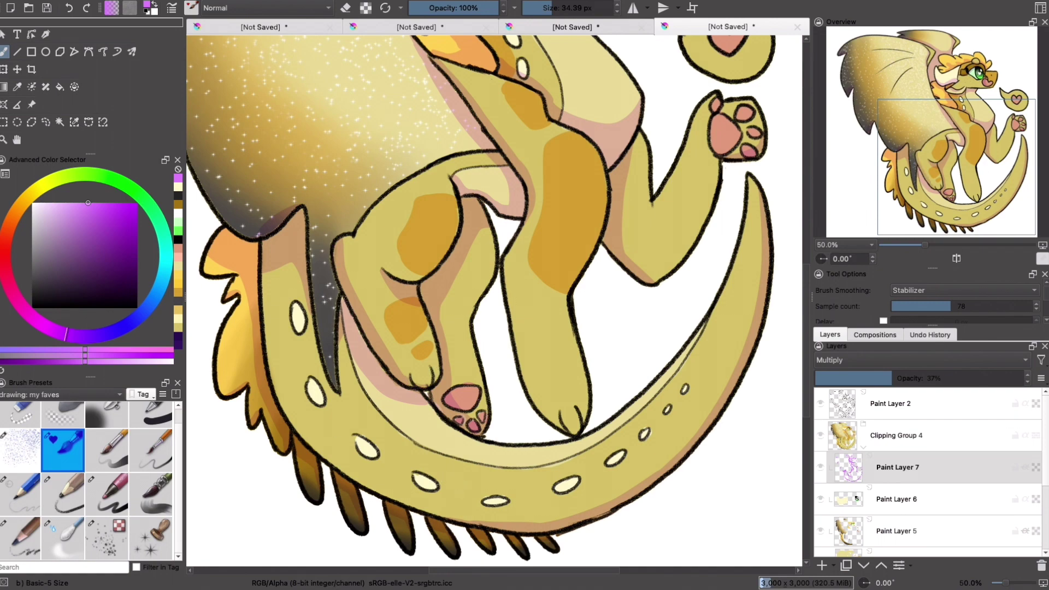
{"action": "left_click_drag", "start_coordinate": [397, 189], "coordinate": [447, 181]}
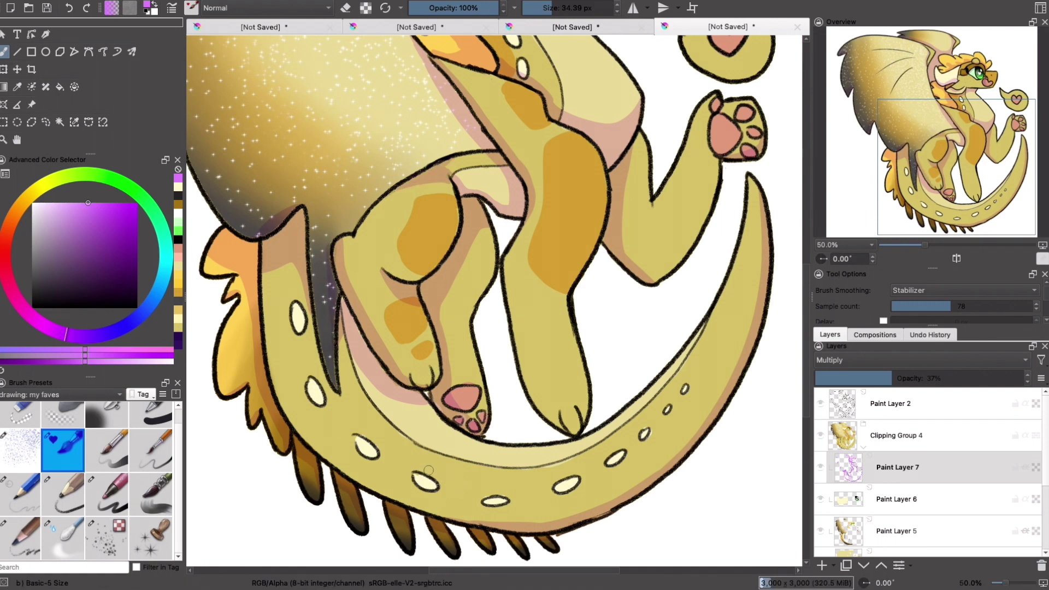
Step: Switch to the Mask Layer and repaint the speech bubble white around the heart with a larger brush
{"action": "scroll", "coordinate": [425, 264], "scroll_direction": "up", "scroll_amount": 2}
{"action": "key", "text": "Page_Down"}
{"action": "key", "text": "Page_Down"}
{"action": "key", "text": "Page_Down"}
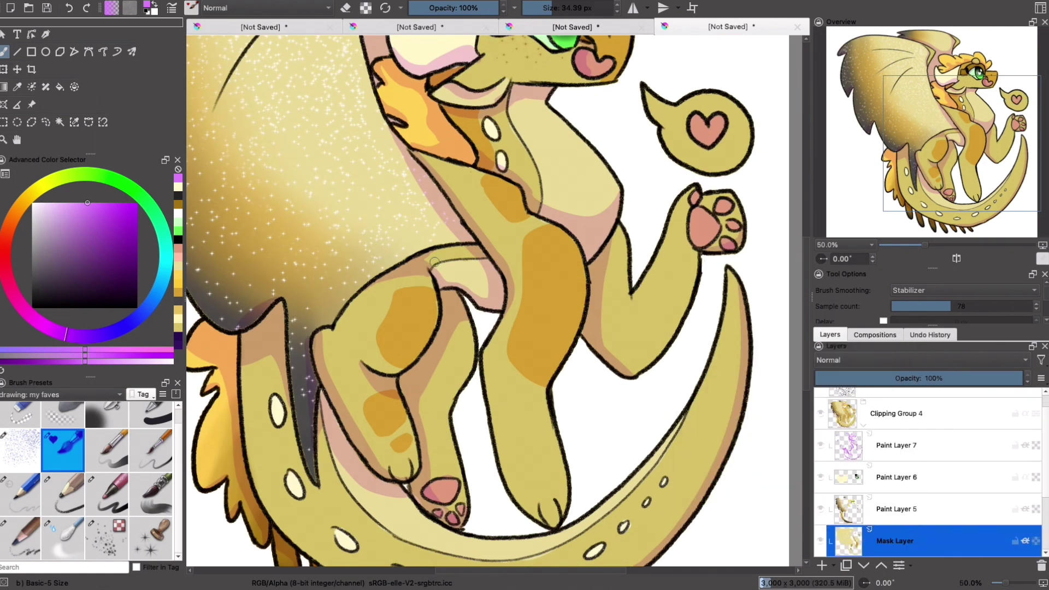
{"action": "key", "text": "d"}
{"action": "key", "text": "bracketright"}
{"action": "left_click_drag", "start_coordinate": [721, 96], "coordinate": [661, 142]}
{"action": "key", "text": "minus"}
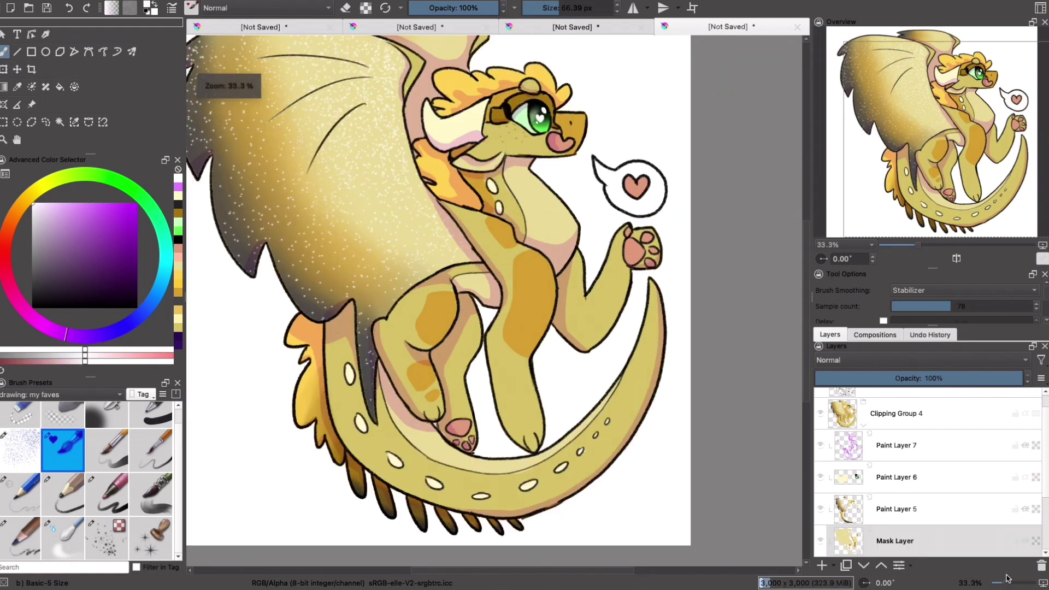
Step: Make the Multiply shading layer, Paint Layer 7, active again
{"action": "key", "text": "Page_Up"}
{"action": "key", "text": "Page_Up"}
{"action": "key", "text": "Page_Up"}
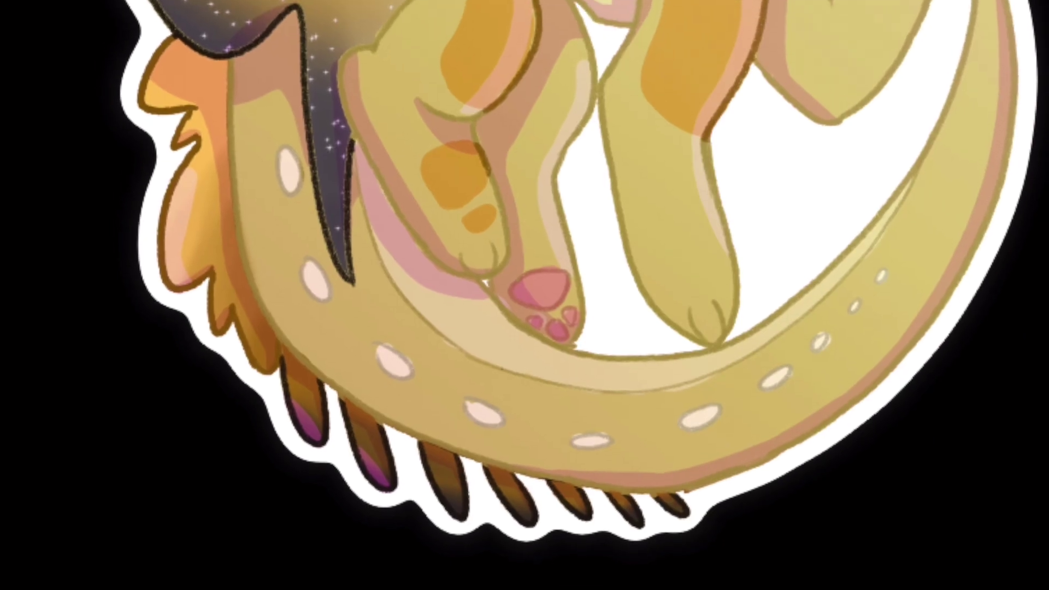